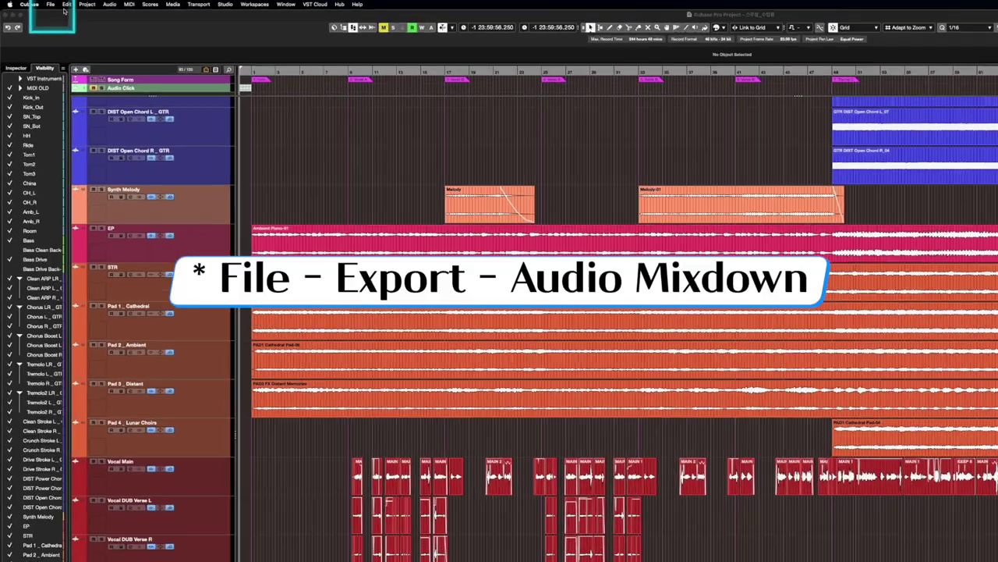
Open the Export Audio Mixdown dialog for the project
{"action": "left_click", "coordinate": [33, 3]}
{"action": "mouse_move", "coordinate": [91, 216]}
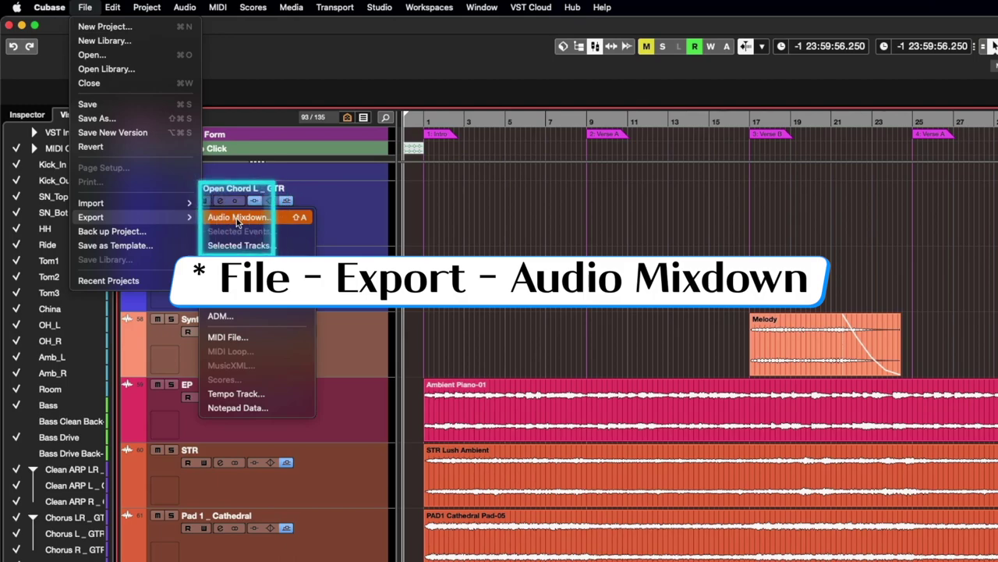
{"action": "left_click", "coordinate": [286, 220]}
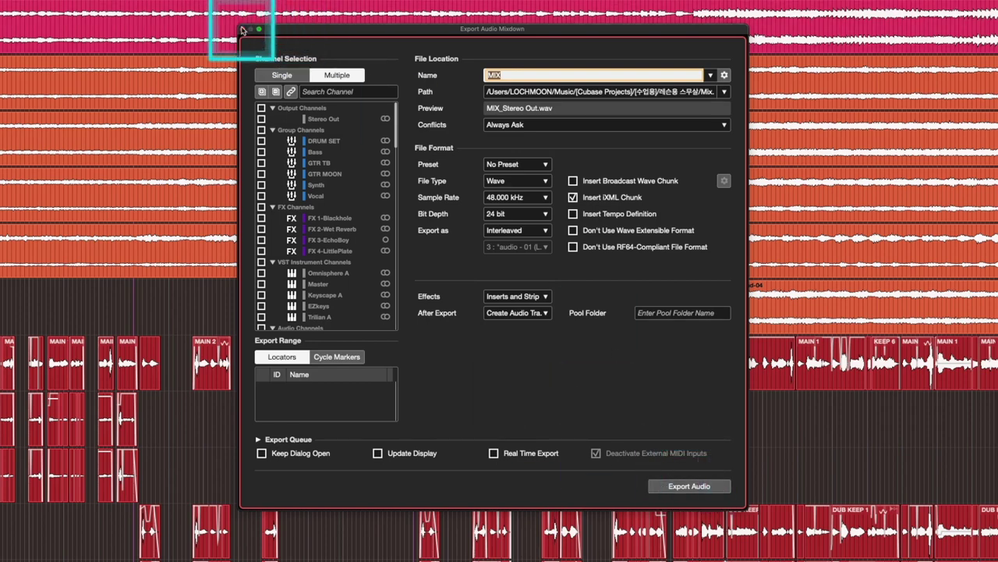
{"action": "left_click", "coordinate": [571, 412]}
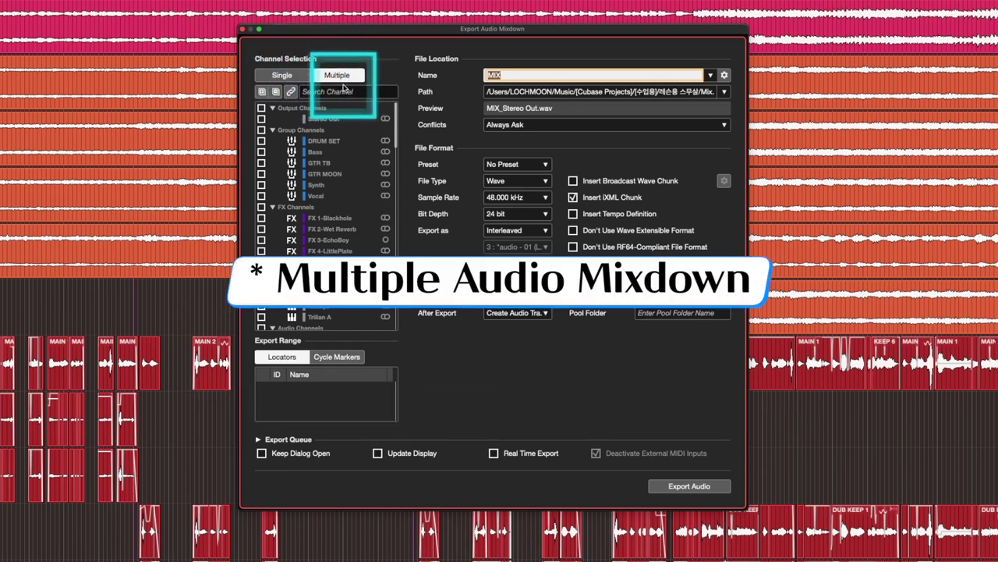
Switch channel selection to Single and try GTR TB, Bass, DRUM SET and Stereo Out in turn as the export channel
{"action": "left_click", "coordinate": [279, 76]}
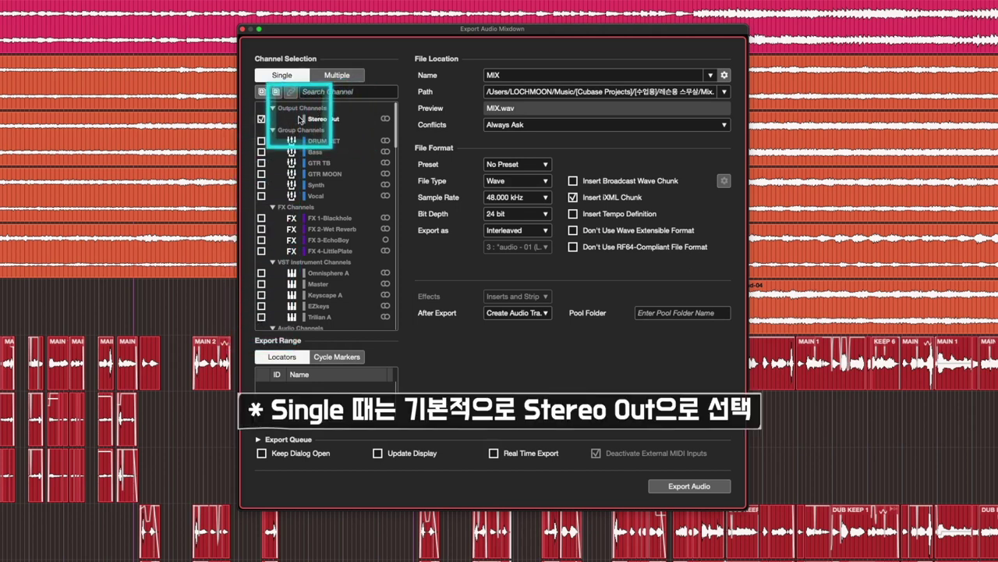
{"action": "left_click", "coordinate": [261, 162]}
{"action": "left_click", "coordinate": [261, 152]}
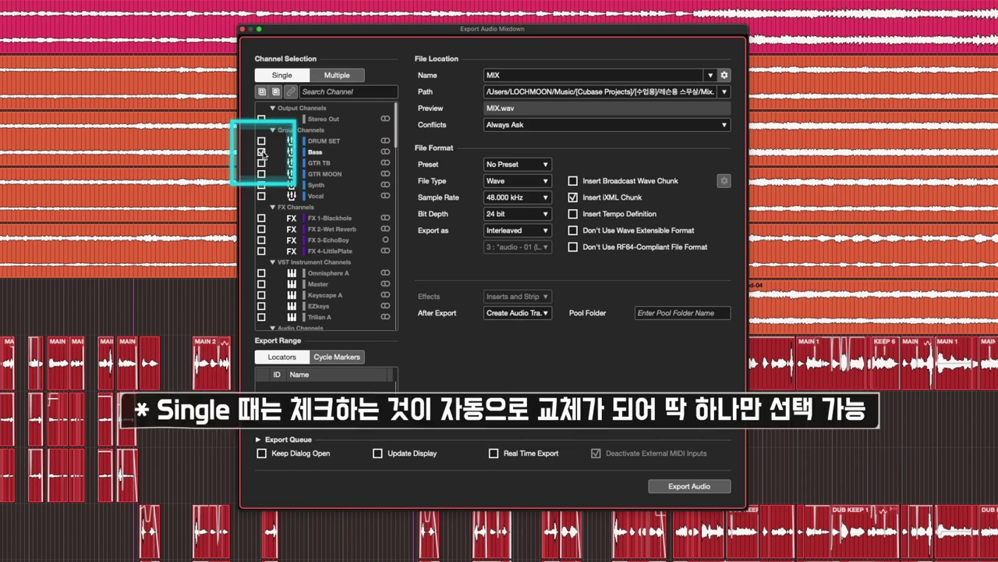
{"action": "left_click", "coordinate": [261, 140]}
{"action": "left_click", "coordinate": [262, 118]}
{"action": "left_click", "coordinate": [262, 119]}
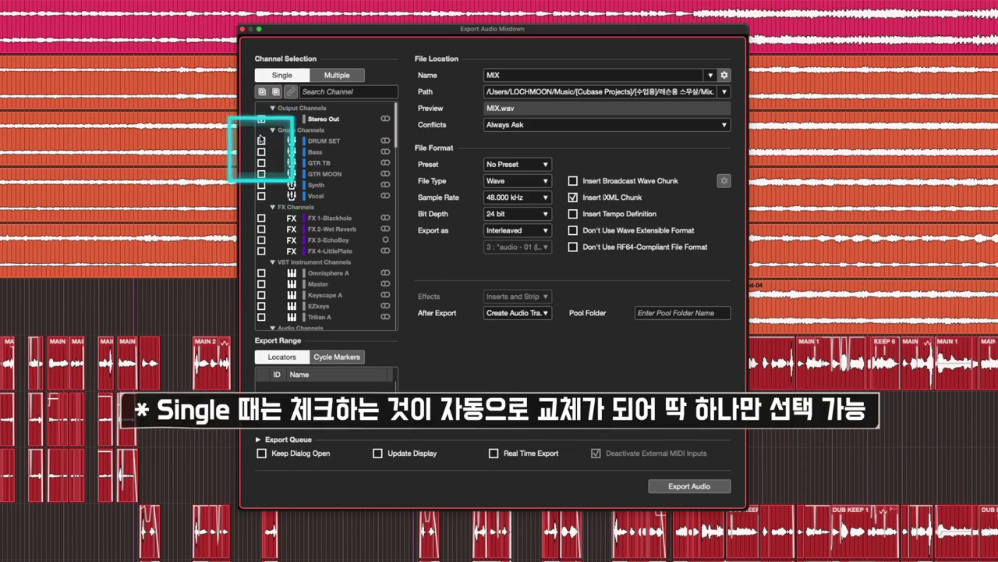
Set channel selection to Multiple, then collapse and re-expand all groups in the channel list
{"action": "left_click", "coordinate": [329, 76]}
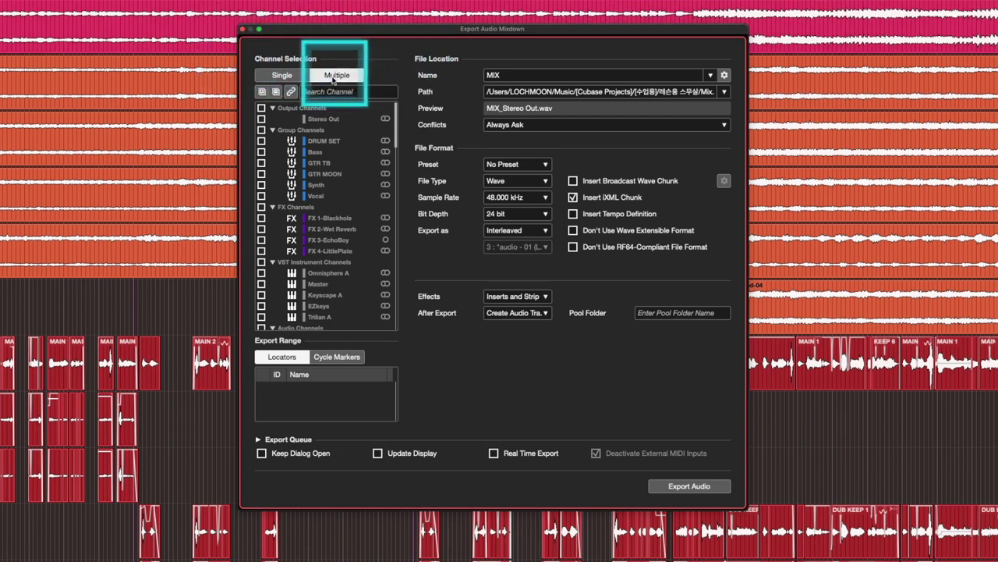
{"action": "left_click", "coordinate": [281, 75]}
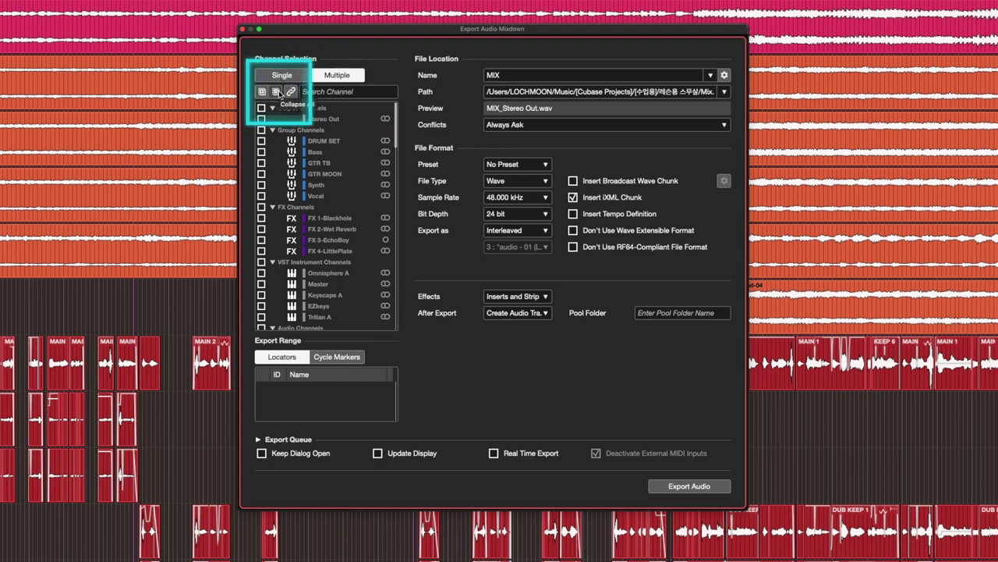
{"action": "left_click", "coordinate": [274, 92]}
{"action": "left_click", "coordinate": [262, 93]}
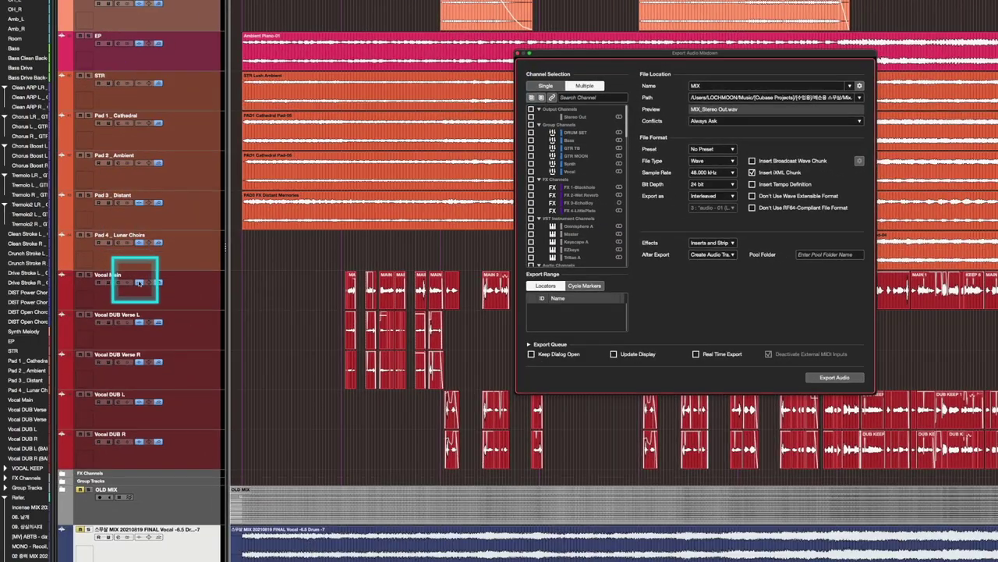
Select the tracks from Vocal Main to Vocal DUB R and link the export channel selection to them
{"action": "left_click", "coordinate": [189, 294]}
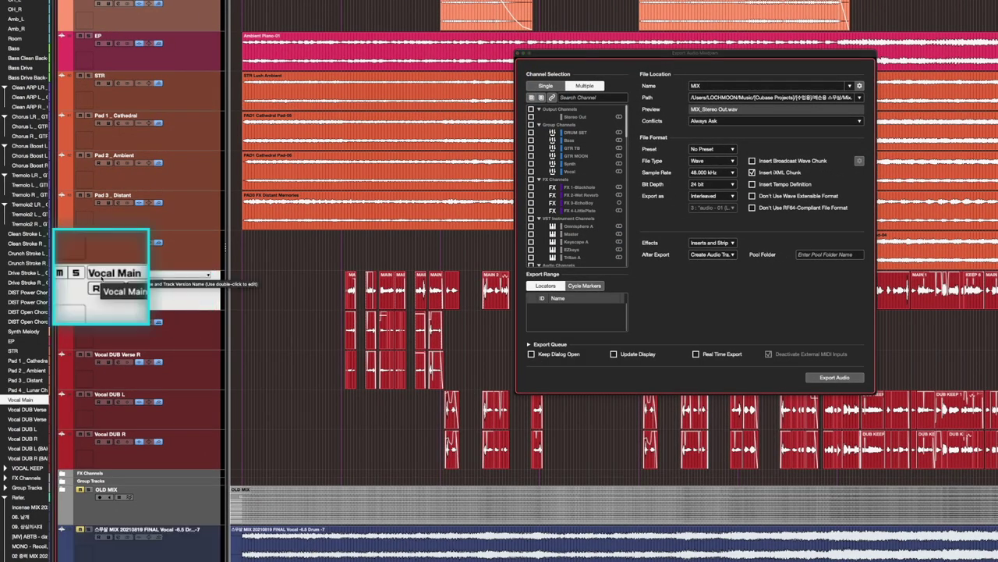
{"action": "left_click", "coordinate": [193, 334]}
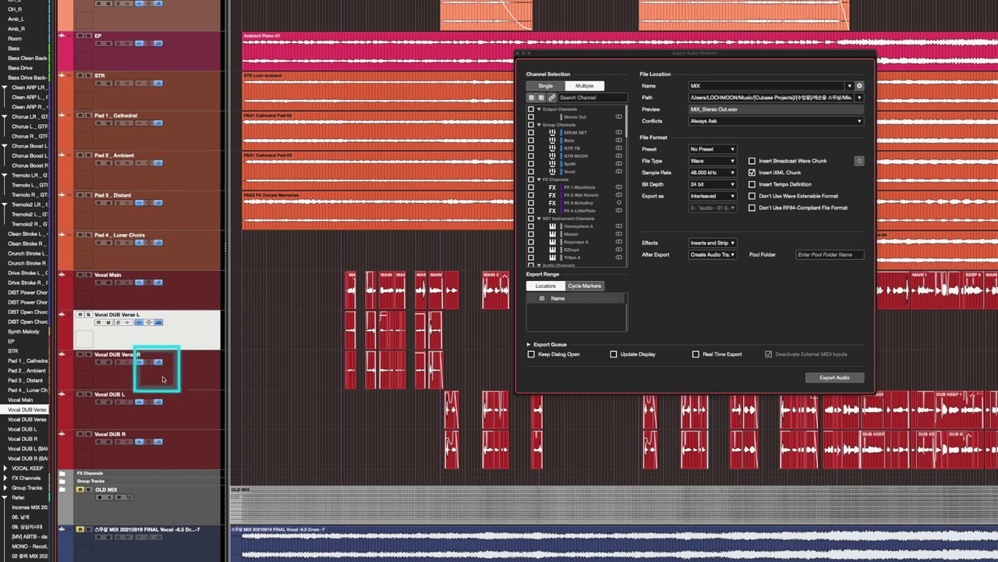
{"action": "left_click", "coordinate": [191, 453]}
{"action": "left_click", "coordinate": [195, 301], "text": "shift"}
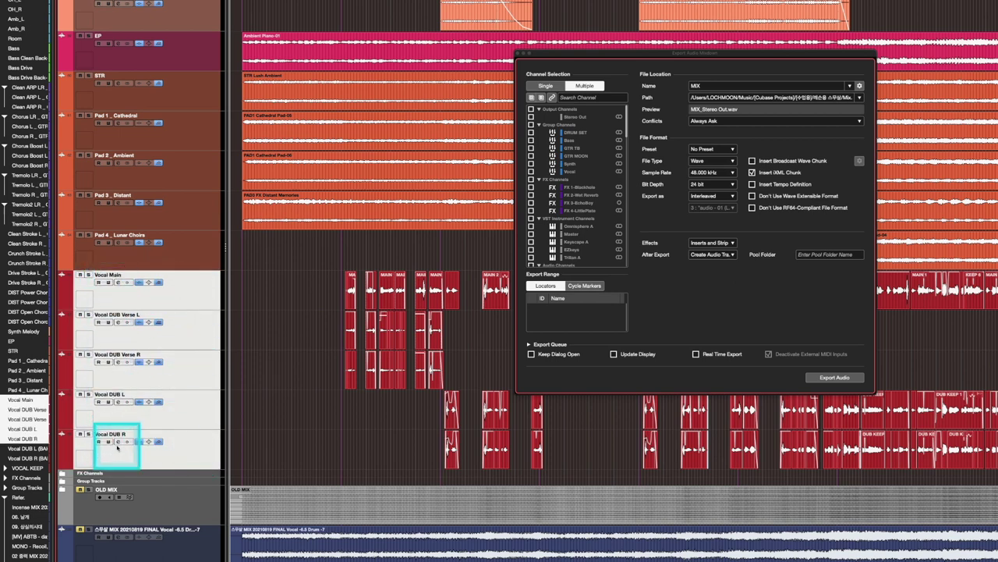
{"action": "left_click", "coordinate": [552, 98]}
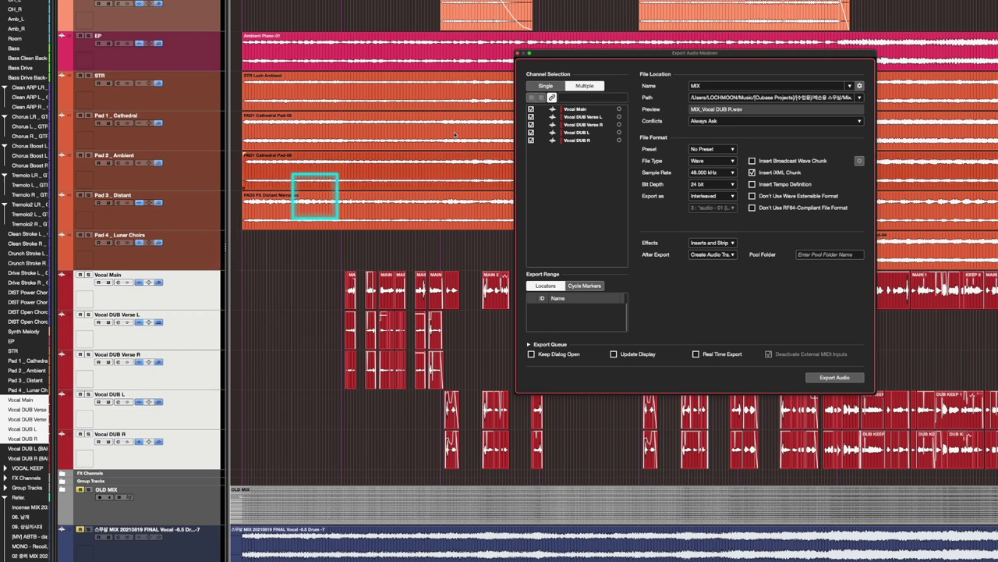
Unlink the export channels from the project's track selection and return to the full channel list in Multiple mode
{"action": "left_click", "coordinate": [552, 98]}
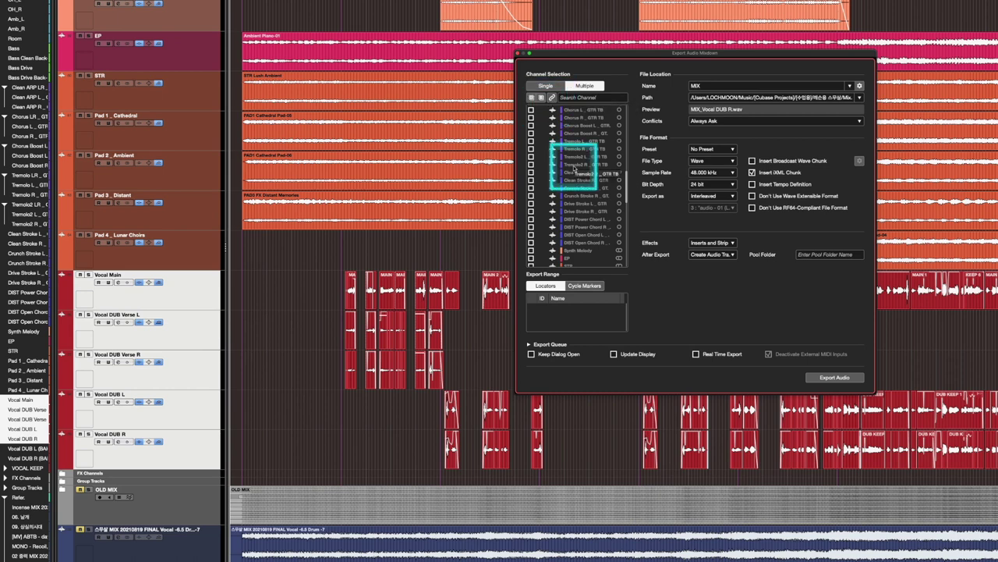
{"action": "scroll", "coordinate": [575, 168], "scroll_direction": "up", "scroll_amount": 10}
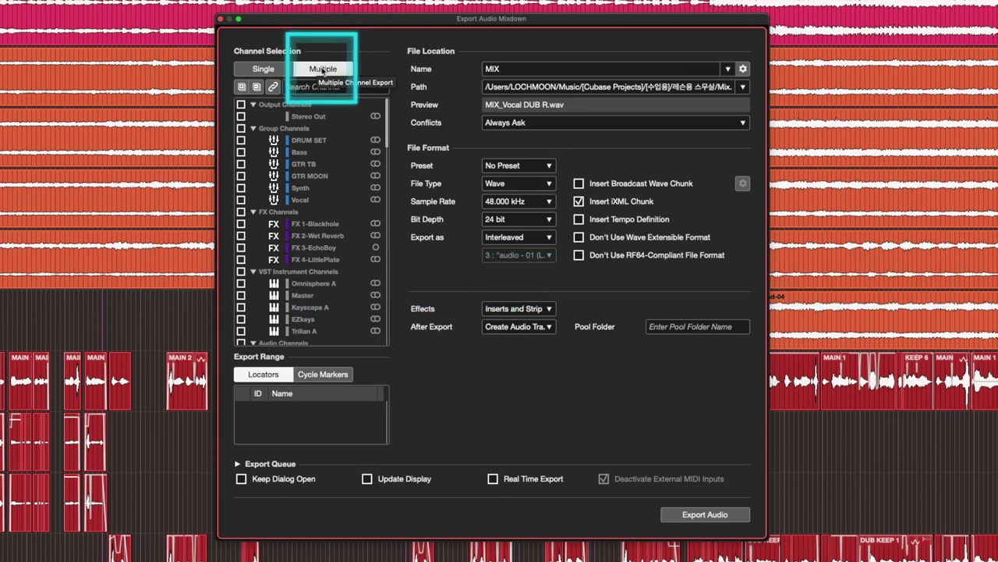
{"action": "left_click", "coordinate": [323, 69]}
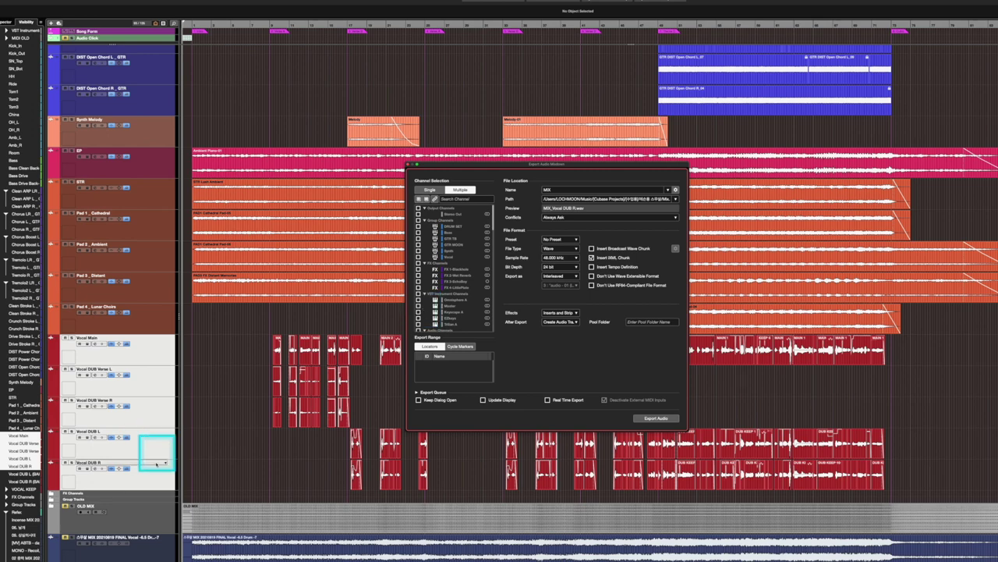
Include the Stereo Out channel in the export and clear it again
{"action": "scroll", "coordinate": [158, 473], "scroll_direction": "up", "scroll_amount": 15}
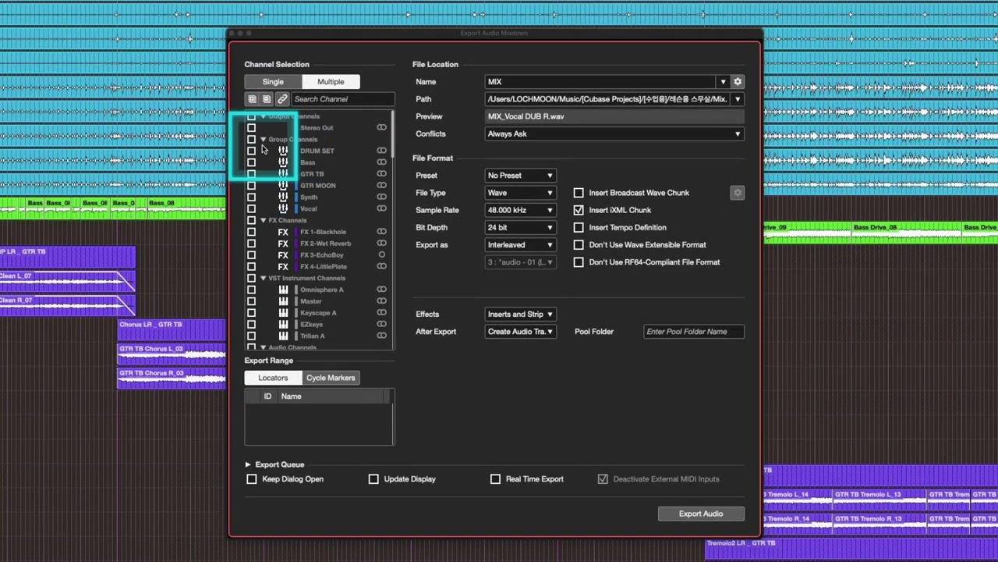
{"action": "scroll", "coordinate": [425, 225], "scroll_direction": "down", "scroll_amount": 5}
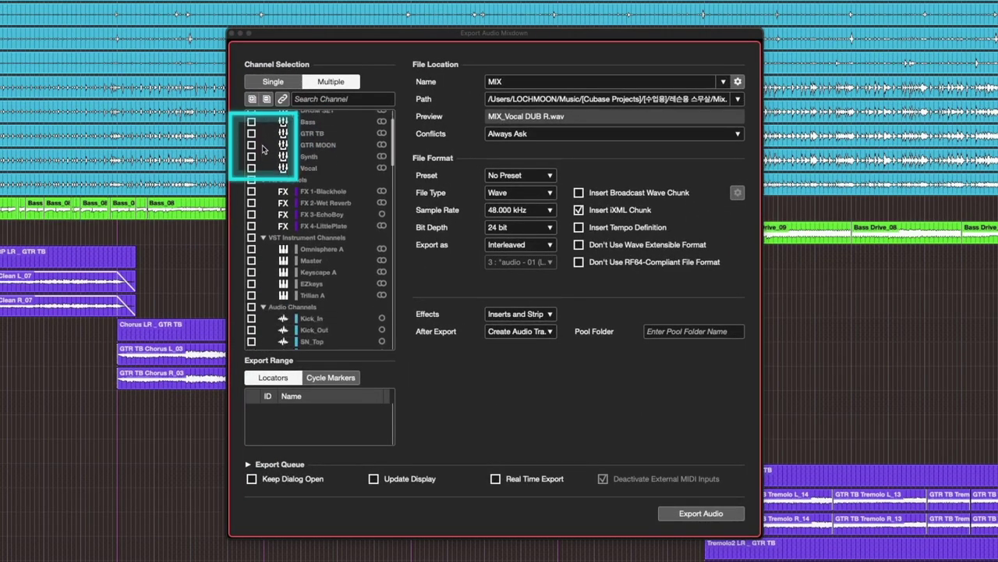
{"action": "scroll", "coordinate": [265, 152], "scroll_direction": "down", "scroll_amount": 3}
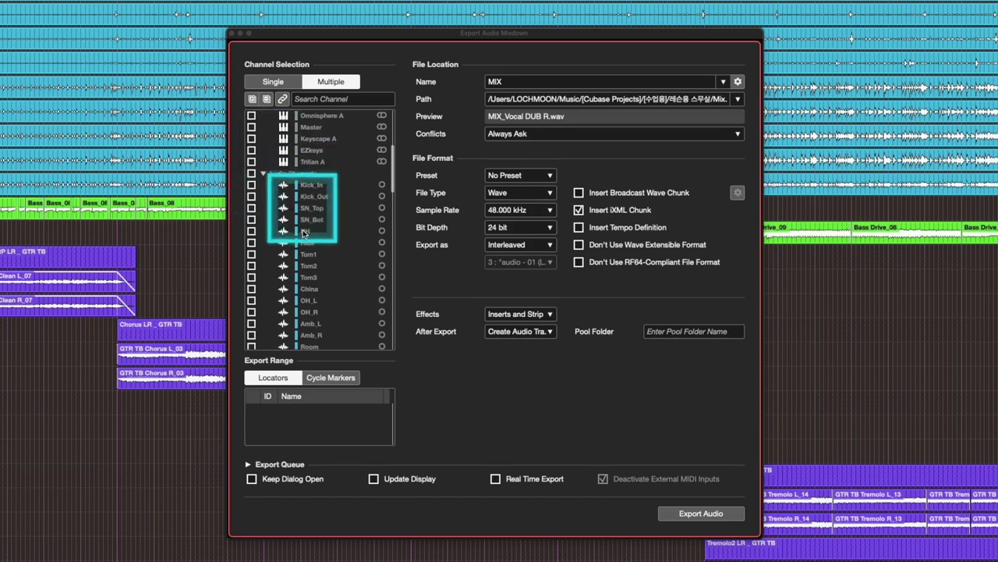
{"action": "scroll", "coordinate": [309, 279], "scroll_direction": "up", "scroll_amount": 6}
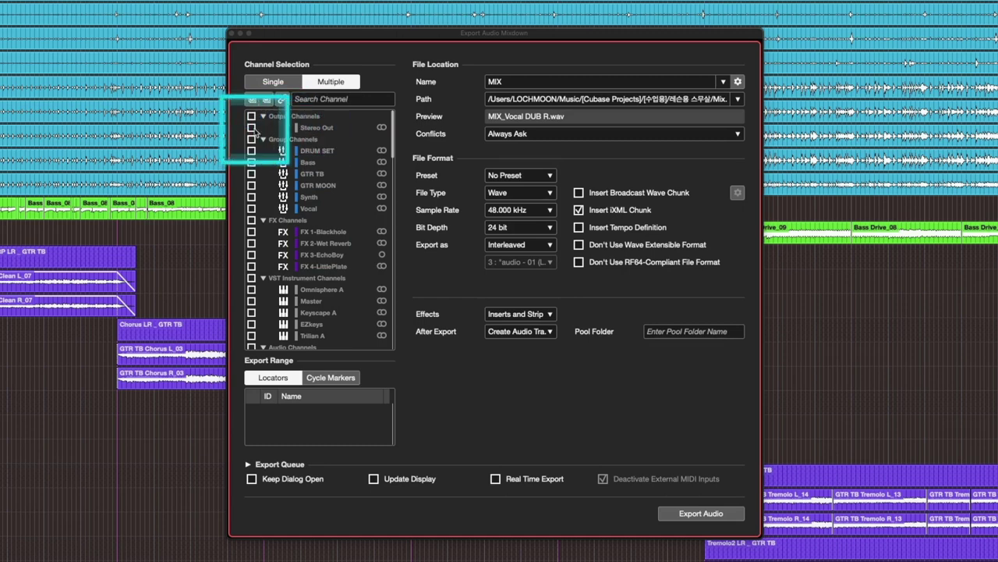
{"action": "left_click", "coordinate": [251, 128]}
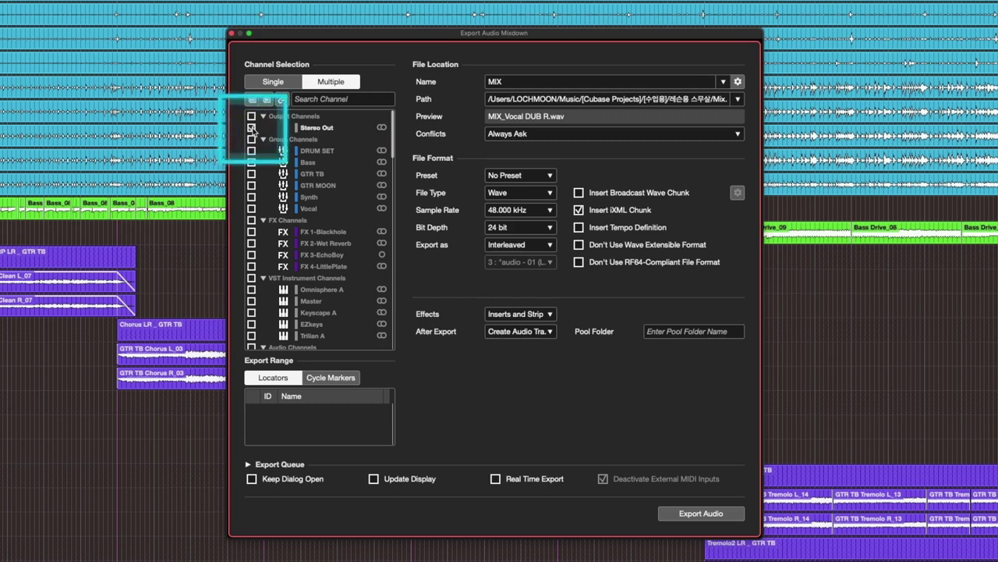
{"action": "left_click", "coordinate": [252, 128]}
{"action": "left_click", "coordinate": [252, 128]}
{"action": "left_click", "coordinate": [252, 128]}
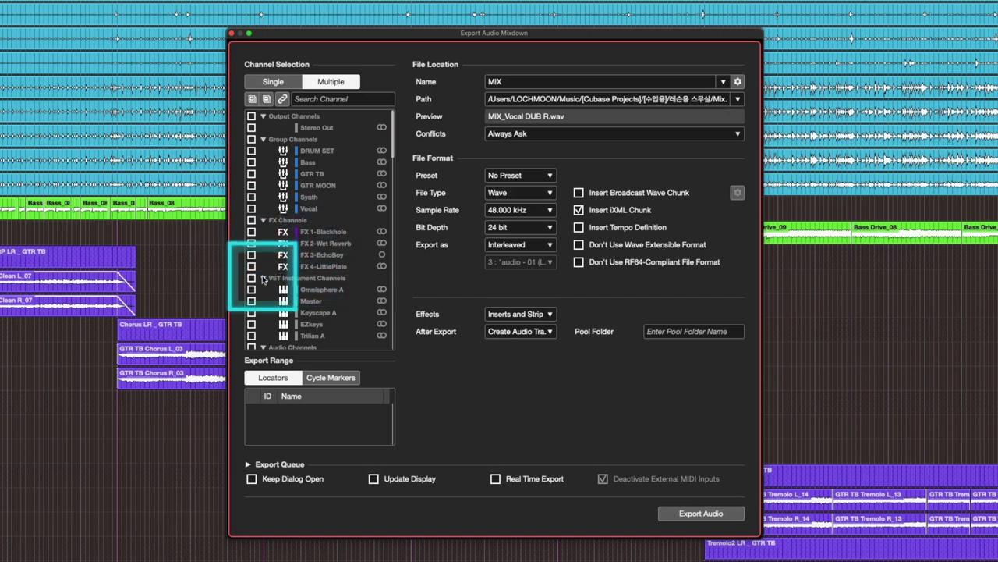
Include the whole Audio Channels group in the export, toggling its selection as a group
{"action": "scroll", "coordinate": [281, 254], "scroll_direction": "down", "scroll_amount": 3}
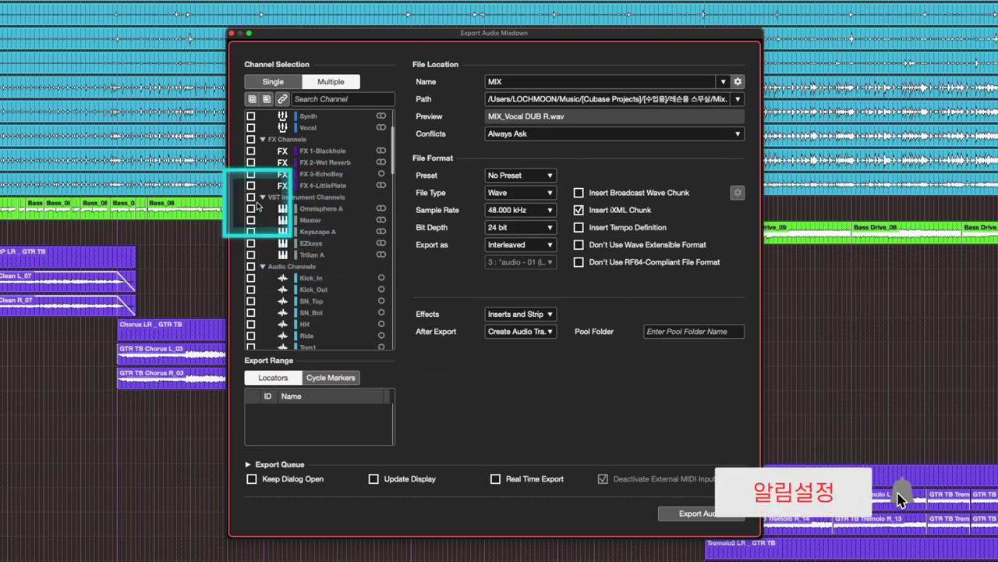
{"action": "scroll", "coordinate": [272, 217], "scroll_direction": "down", "scroll_amount": 3}
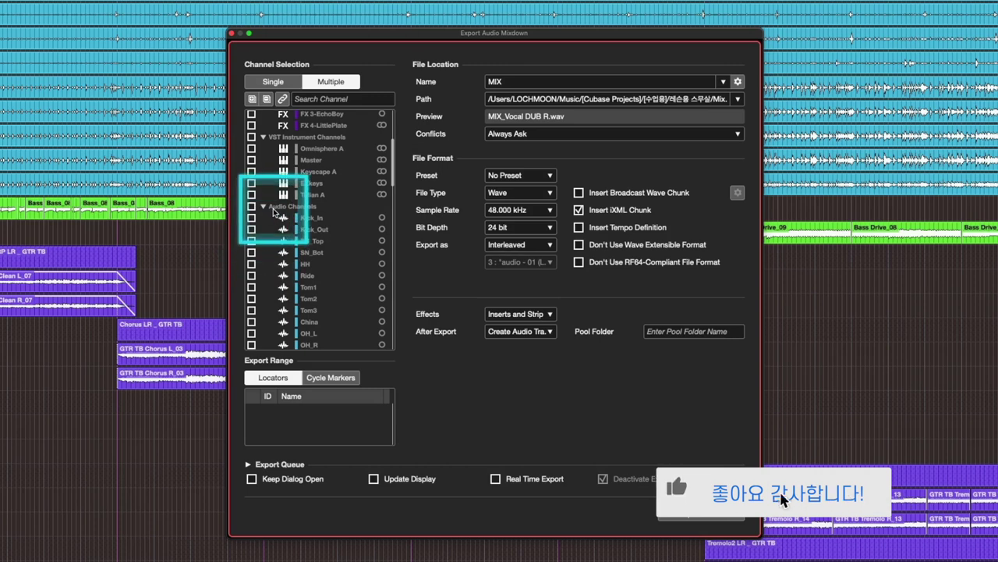
{"action": "left_click", "coordinate": [252, 207]}
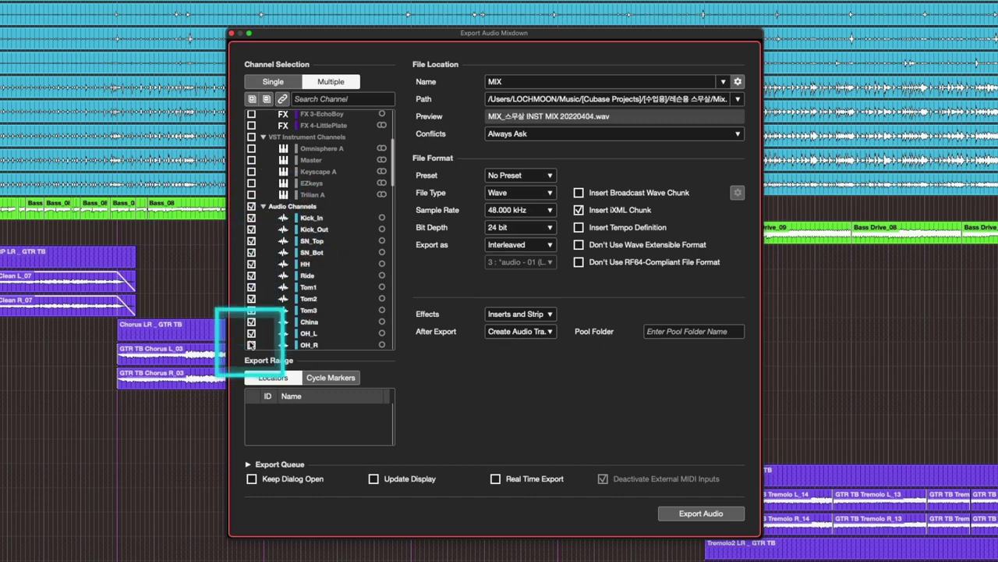
{"action": "left_click", "coordinate": [252, 208]}
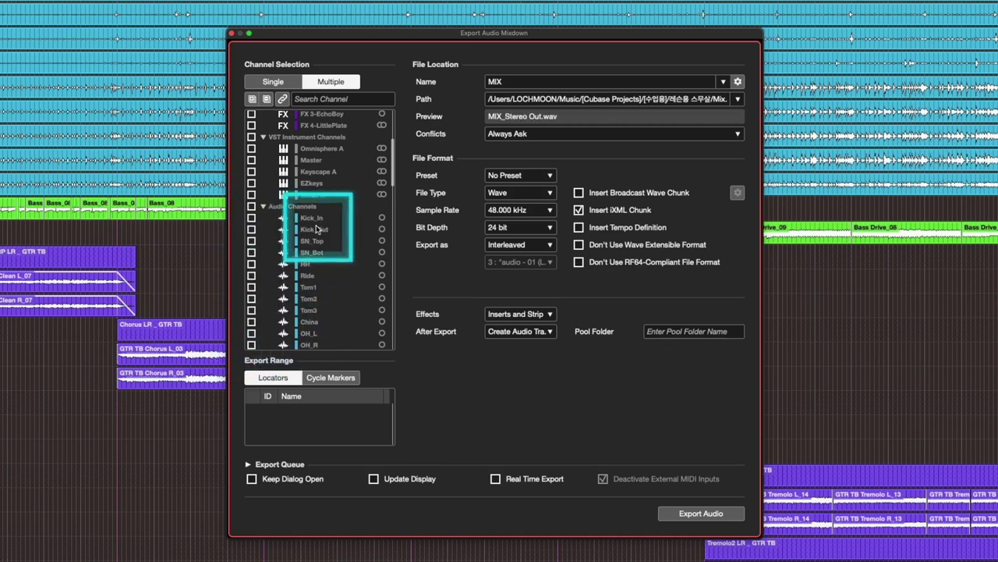
Examine the selected audio channels in the export list, from drums and bass to guitars, pads and vocals
{"action": "scroll", "coordinate": [310, 250], "scroll_direction": "down", "scroll_amount": 5}
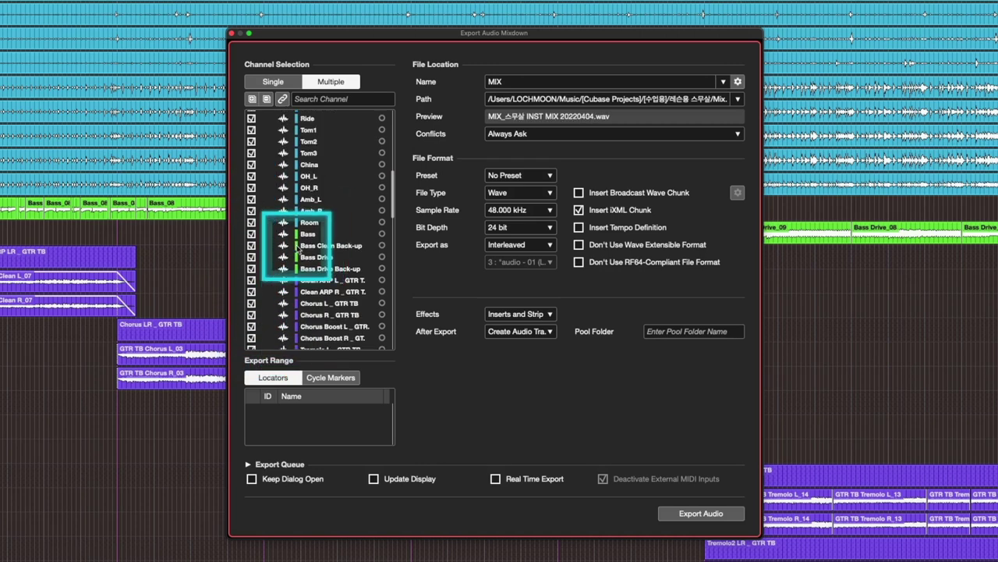
{"action": "scroll", "coordinate": [305, 248], "scroll_direction": "down", "scroll_amount": 2}
{"action": "scroll", "coordinate": [297, 248], "scroll_direction": "down", "scroll_amount": 5}
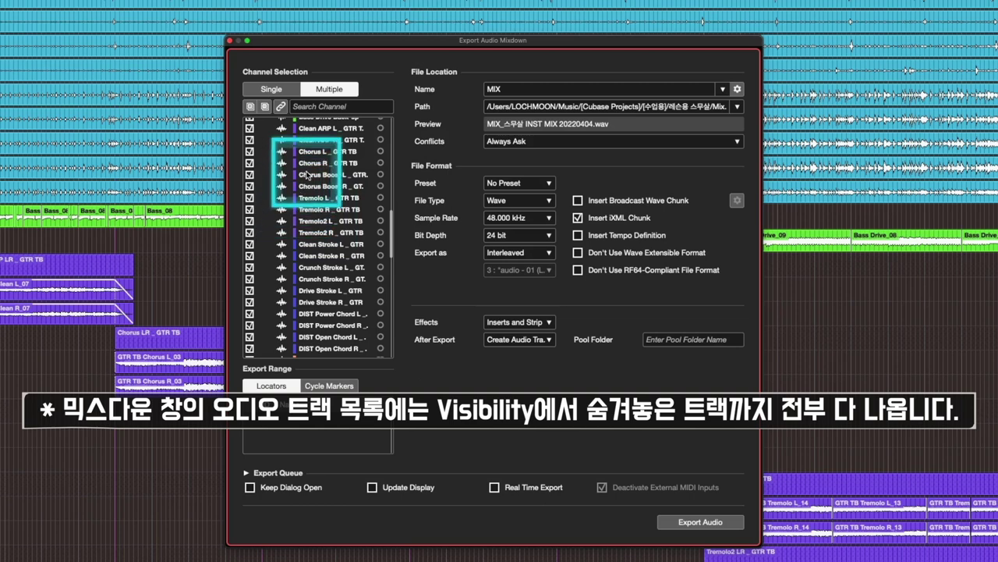
{"action": "scroll", "coordinate": [475, 244], "scroll_direction": "down", "scroll_amount": 3}
{"action": "scroll", "coordinate": [309, 175], "scroll_direction": "down", "scroll_amount": 1}
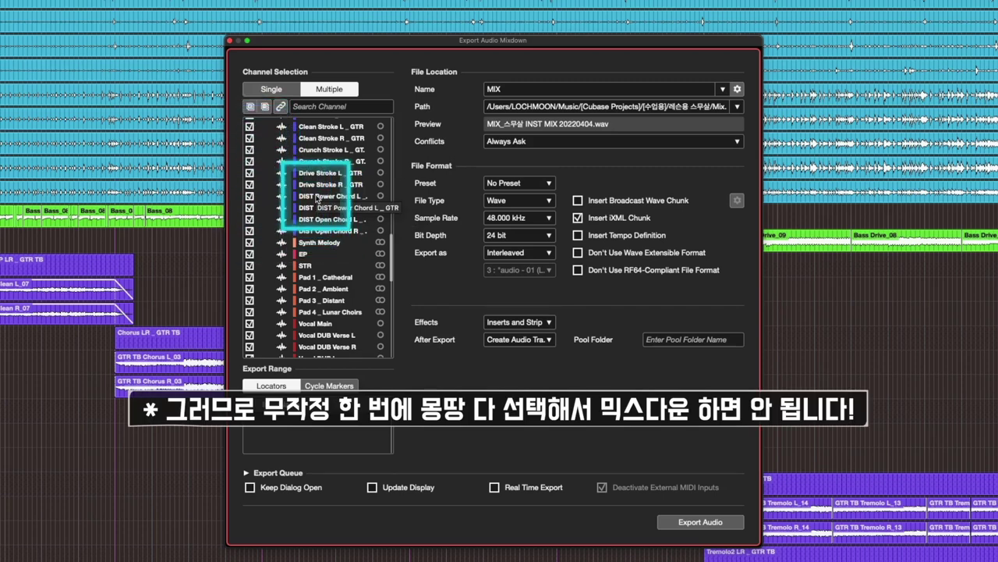
{"action": "scroll", "coordinate": [312, 203], "scroll_direction": "down", "scroll_amount": 1}
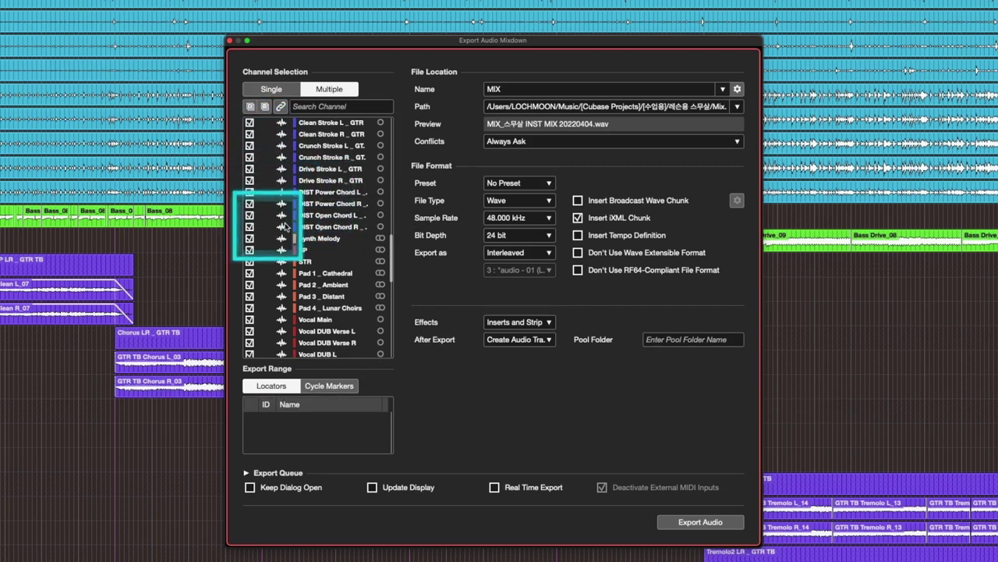
{"action": "scroll", "coordinate": [300, 224], "scroll_direction": "up", "scroll_amount": 10}
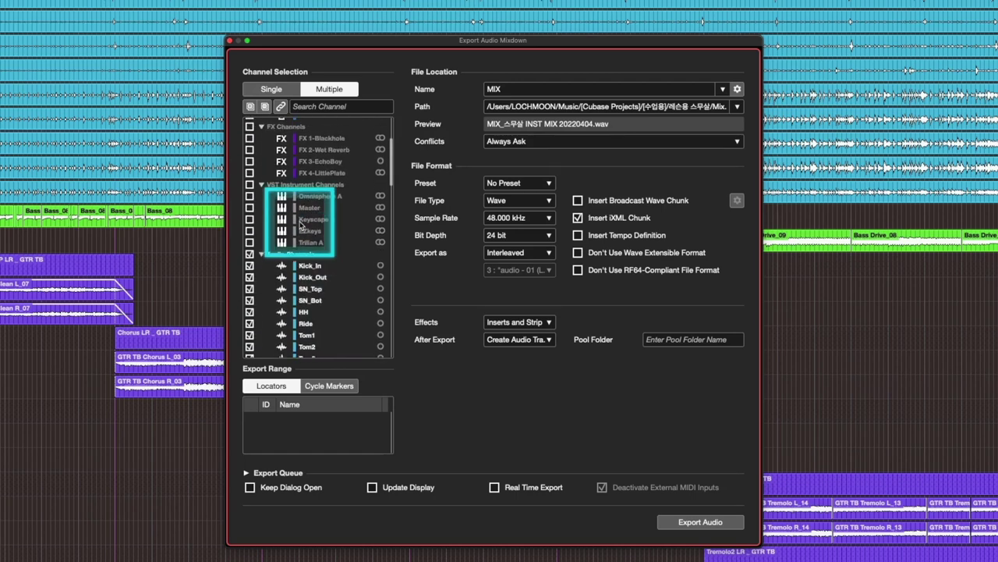
{"action": "left_click", "coordinate": [250, 254]}
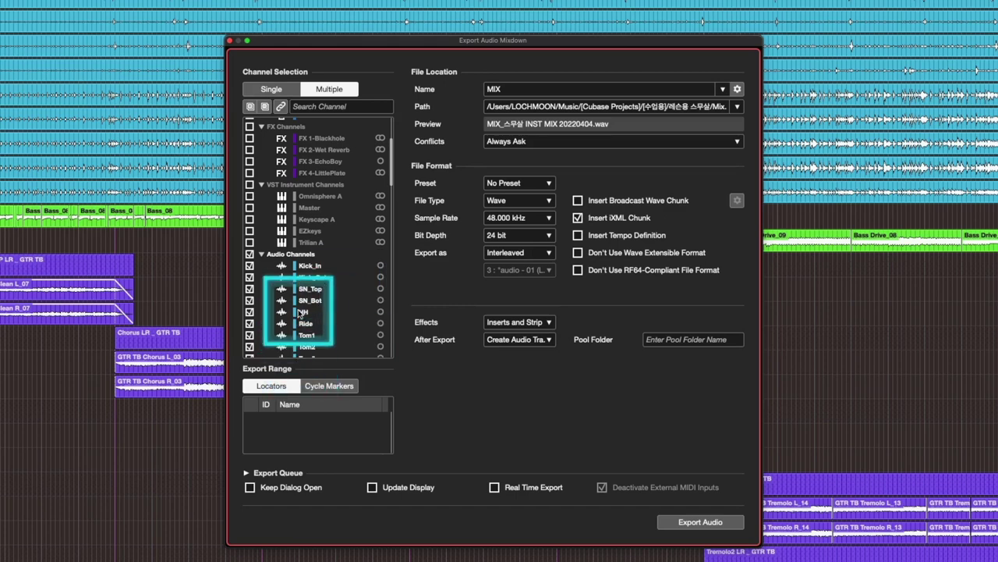
Make the hidden Bass Clean Back-up track visible in the project and select it
{"action": "scroll", "coordinate": [301, 313], "scroll_direction": "down", "scroll_amount": 5}
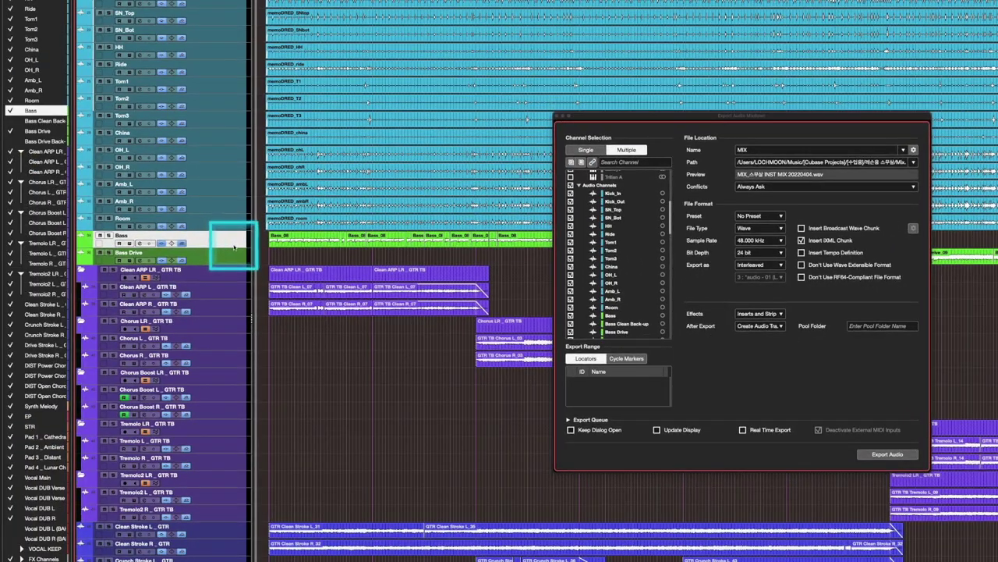
{"action": "left_click", "coordinate": [10, 121]}
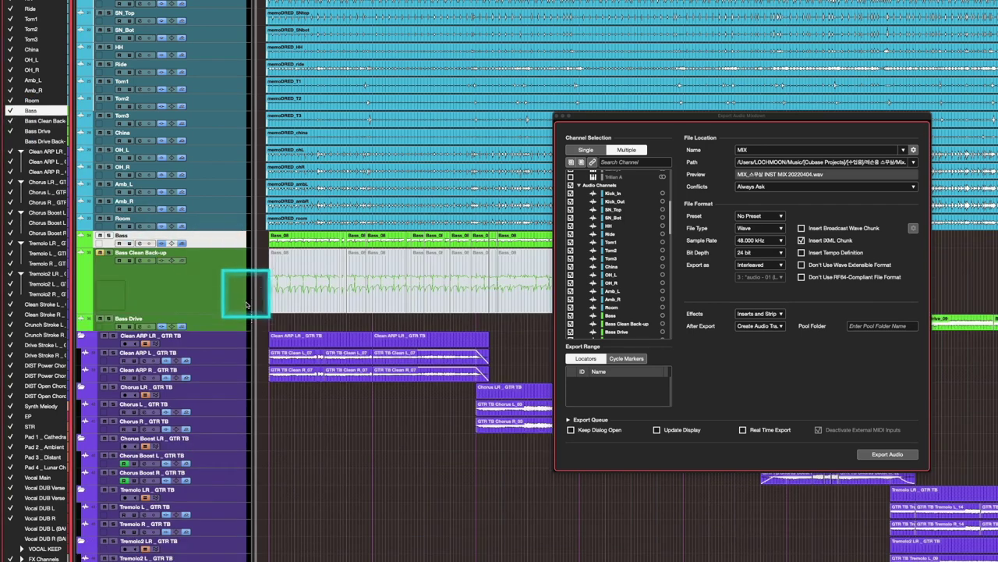
{"action": "left_click", "coordinate": [183, 282]}
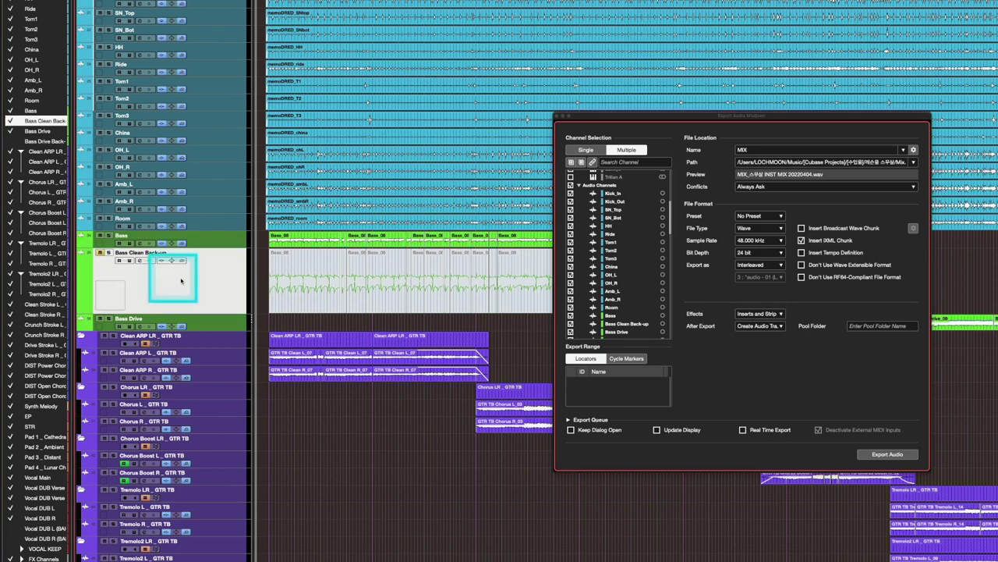
Exclude the Bass Clean Back-up and Bass Drive Back-up channels from the export
{"action": "scroll", "coordinate": [624, 253], "scroll_direction": "down", "scroll_amount": 2}
{"action": "scroll", "coordinate": [624, 262], "scroll_direction": "down", "scroll_amount": 1}
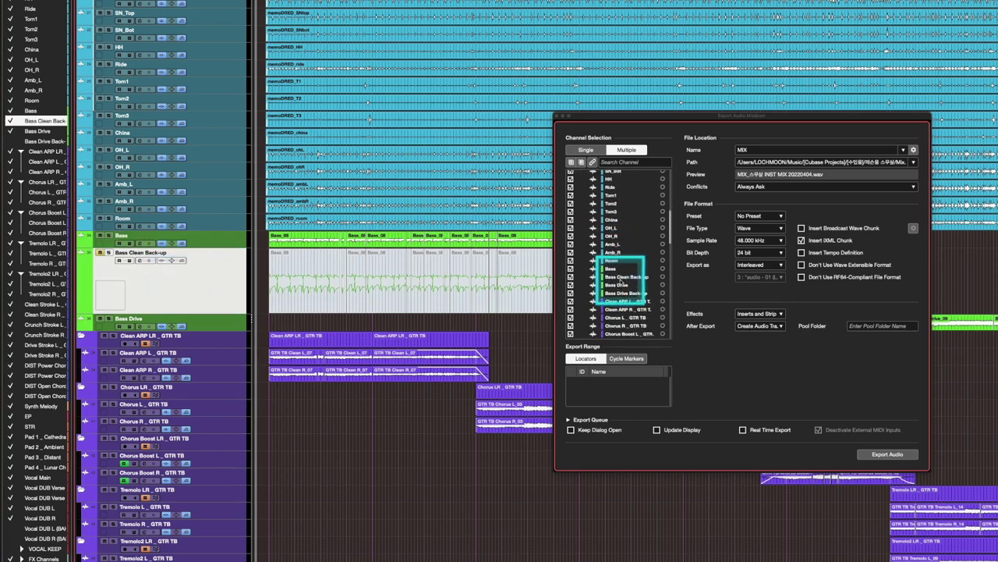
{"action": "left_click_drag", "start_coordinate": [634, 282], "coordinate": [571, 276]}
{"action": "left_click", "coordinate": [570, 277]}
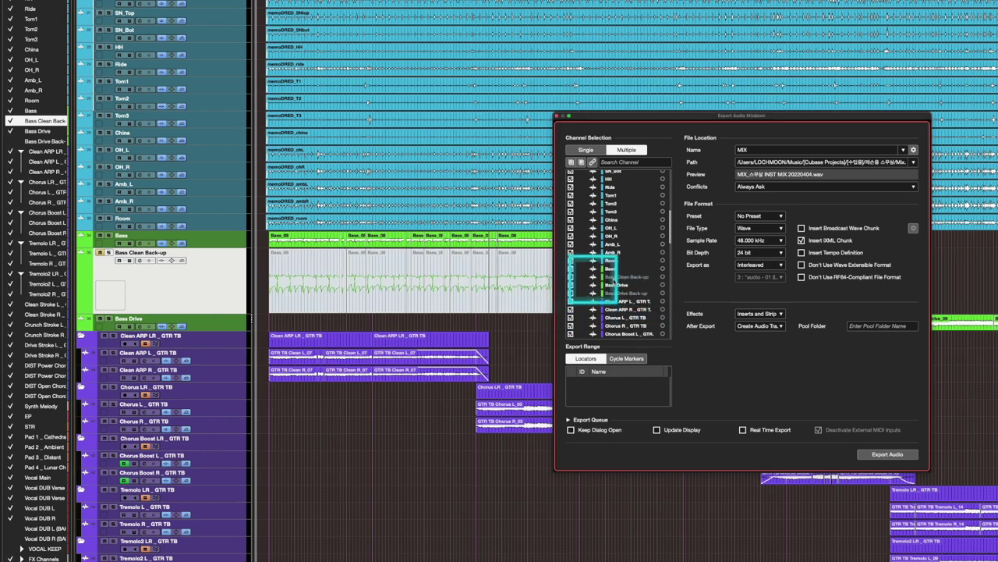
Disable the Bass Clean Back-up track in the project and review the remaining channels in the export list
{"action": "right_click", "coordinate": [179, 281]}
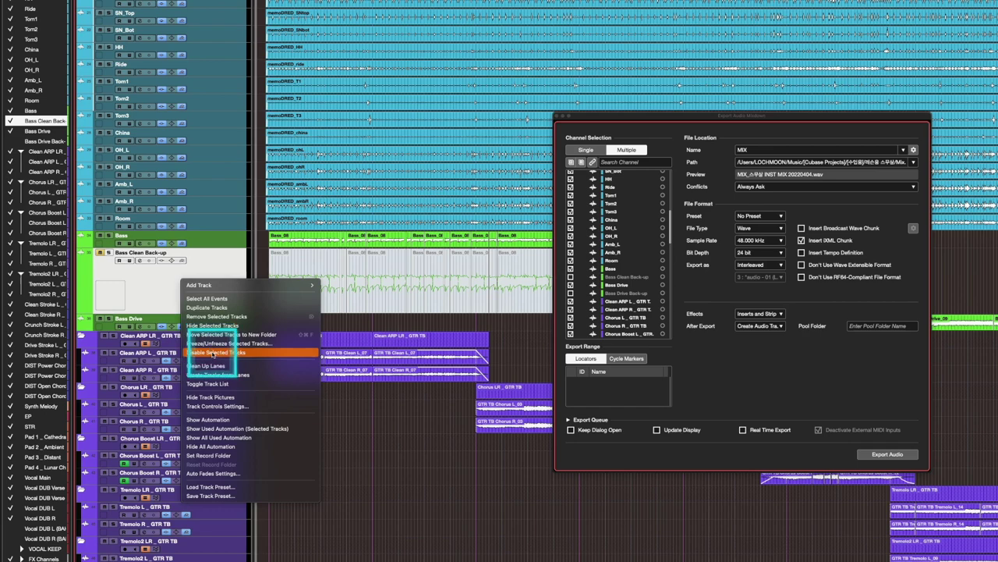
{"action": "left_click", "coordinate": [213, 353]}
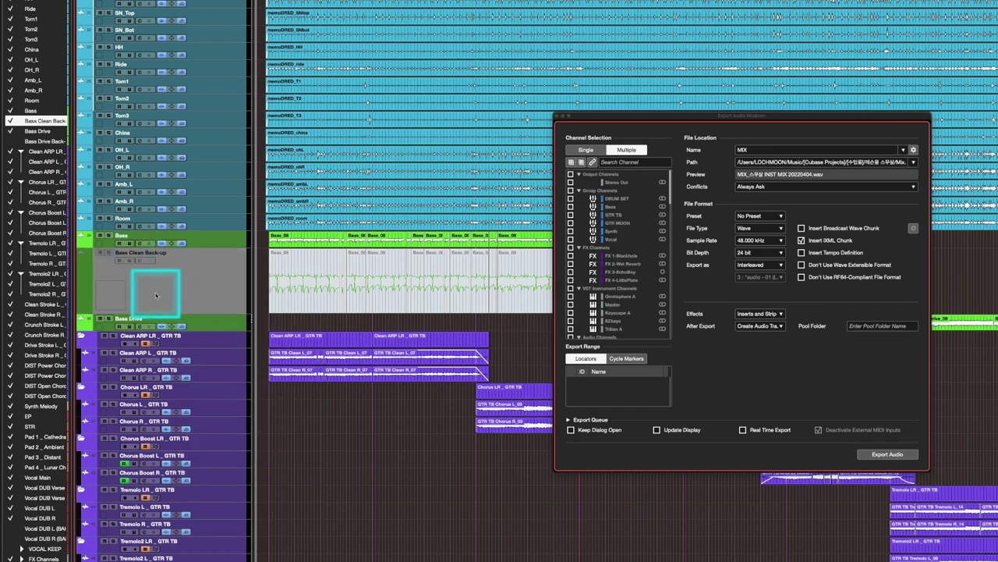
{"action": "scroll", "coordinate": [636, 238], "scroll_direction": "down", "scroll_amount": 10}
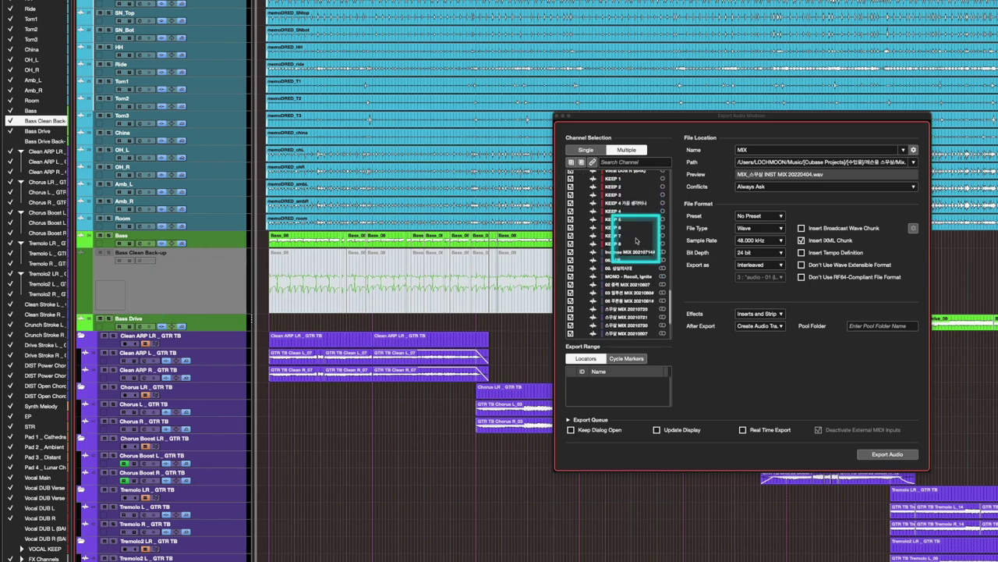
{"action": "scroll", "coordinate": [635, 240], "scroll_direction": "up", "scroll_amount": 10}
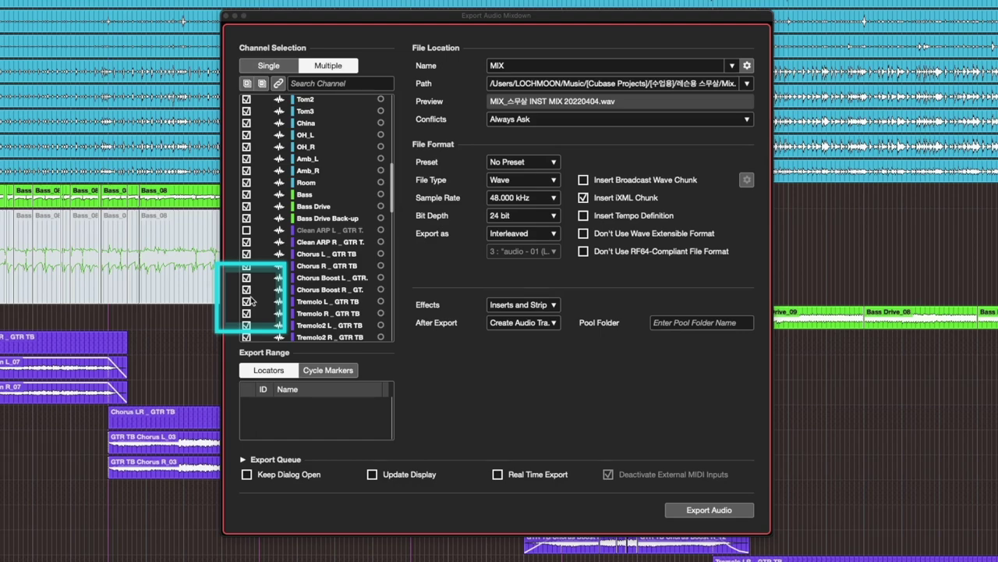
{"action": "scroll", "coordinate": [249, 300], "scroll_direction": "down", "scroll_amount": 10}
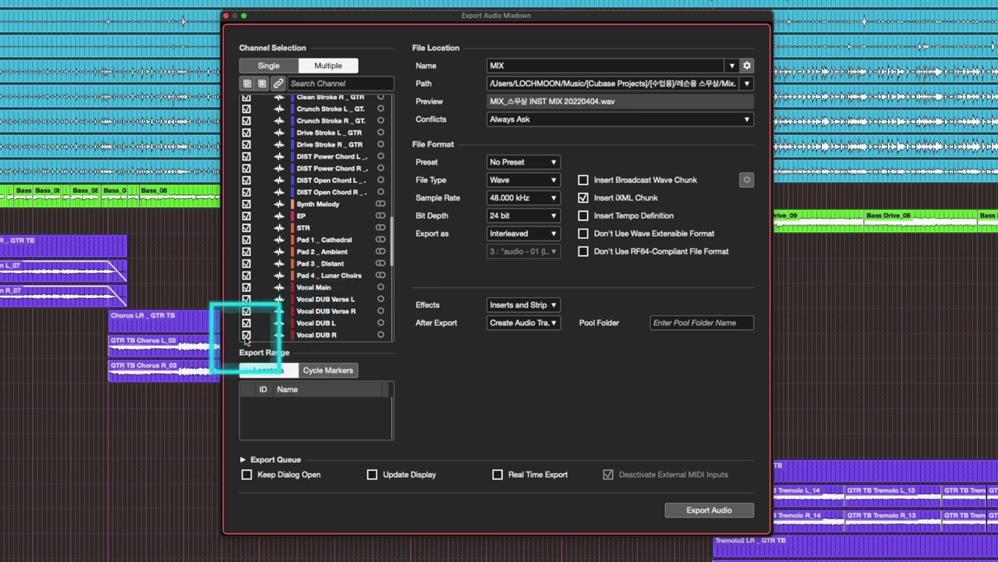
{"action": "scroll", "coordinate": [317, 303], "scroll_direction": "up", "scroll_amount": 3}
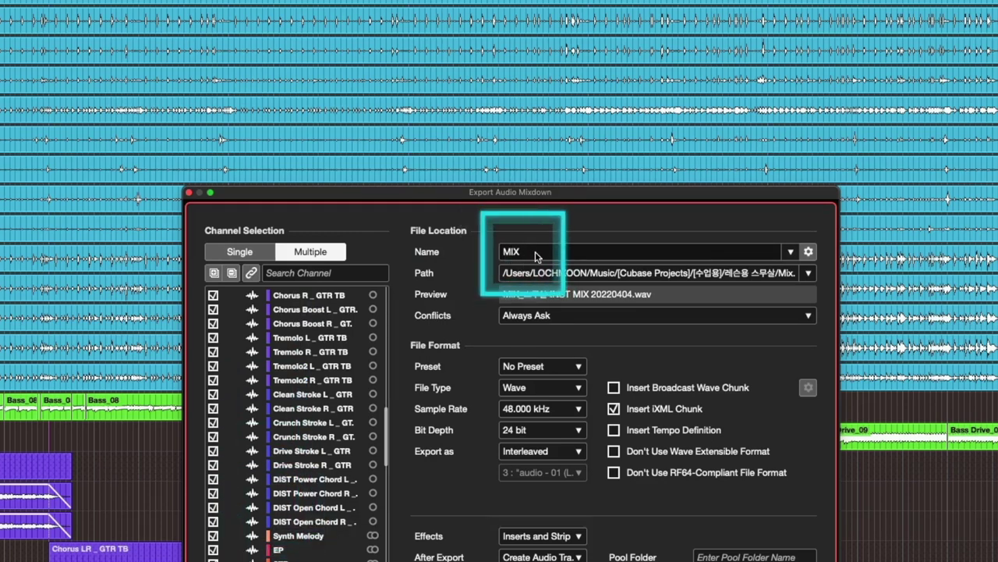
Set the export file name to 스무살 and open the naming scheme setup
{"action": "left_click", "coordinate": [509, 252]}
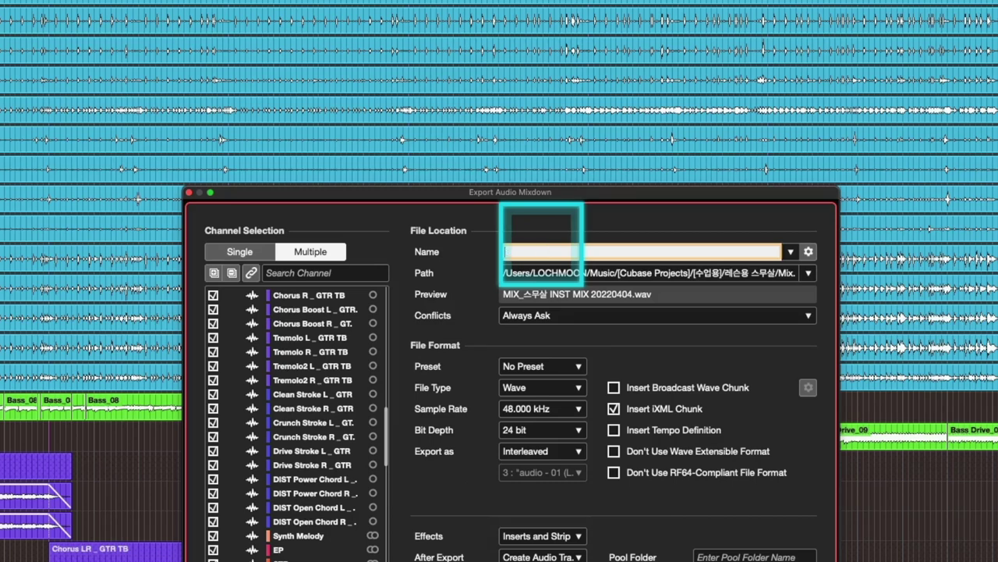
{"action": "type", "text": "스무살"}
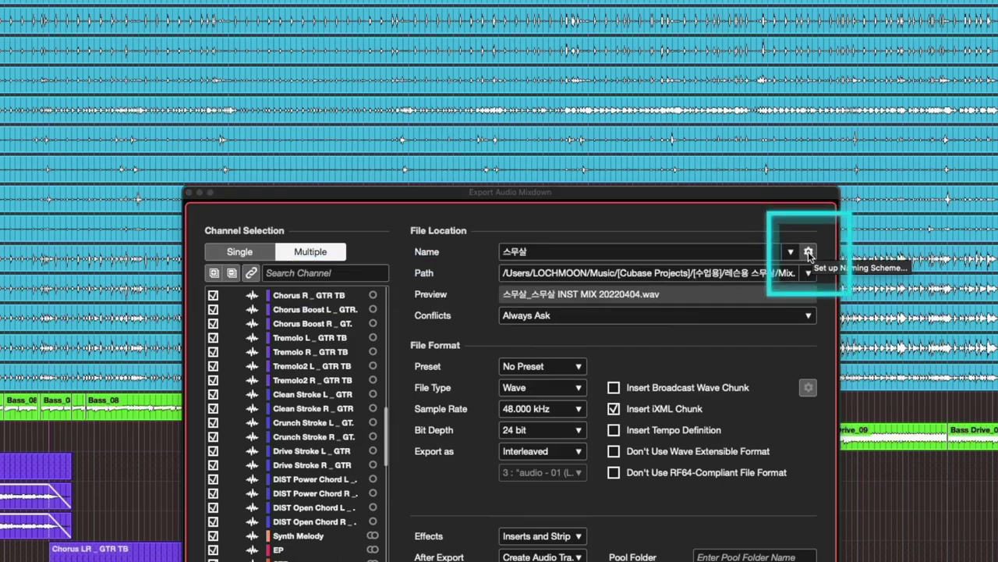
{"action": "left_click", "coordinate": [809, 254]}
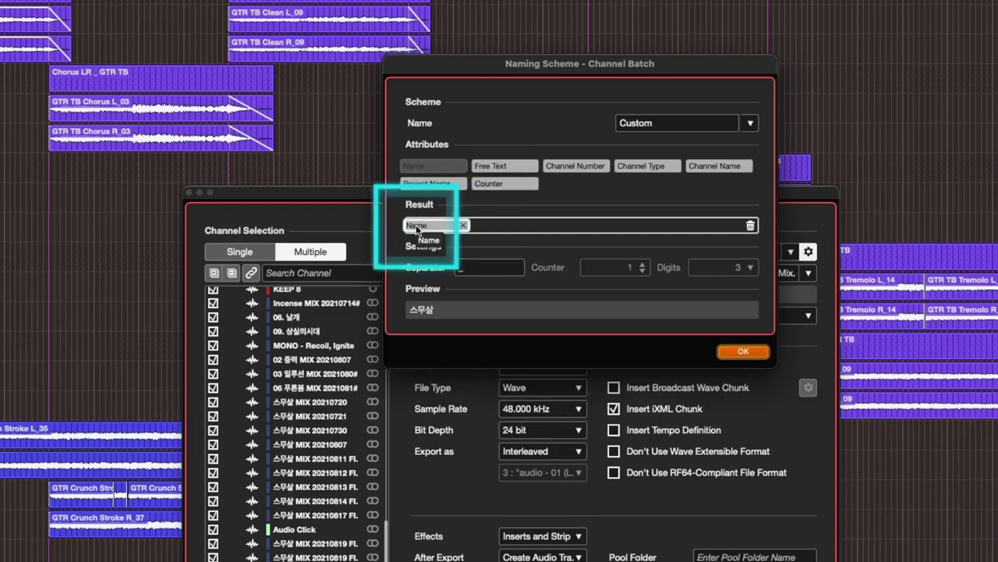
Try Channel Number, Project Name and Channel Type one after another as the attribute following Name, removing each again
{"action": "left_click", "coordinate": [463, 226]}
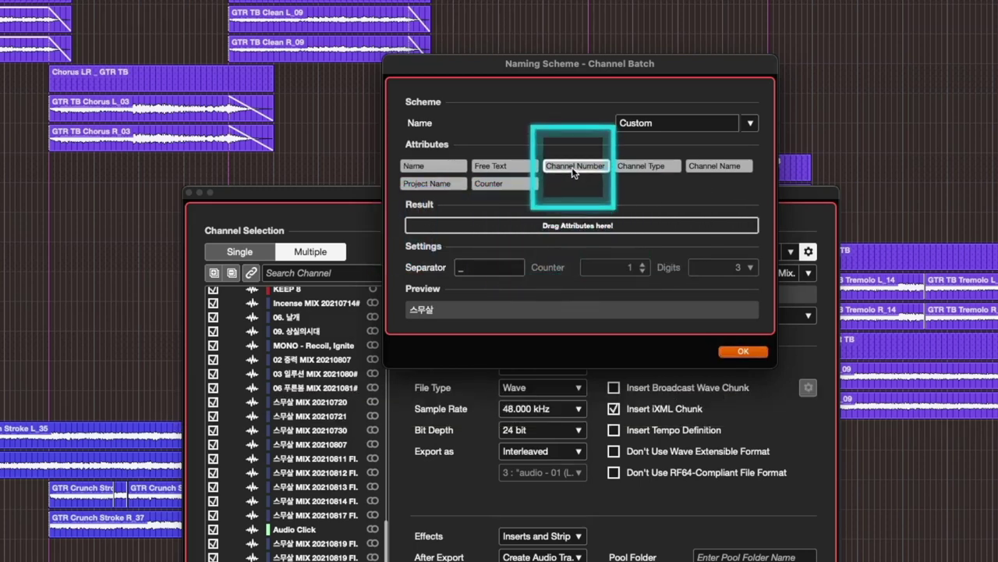
{"action": "left_click_drag", "start_coordinate": [413, 167], "coordinate": [435, 226]}
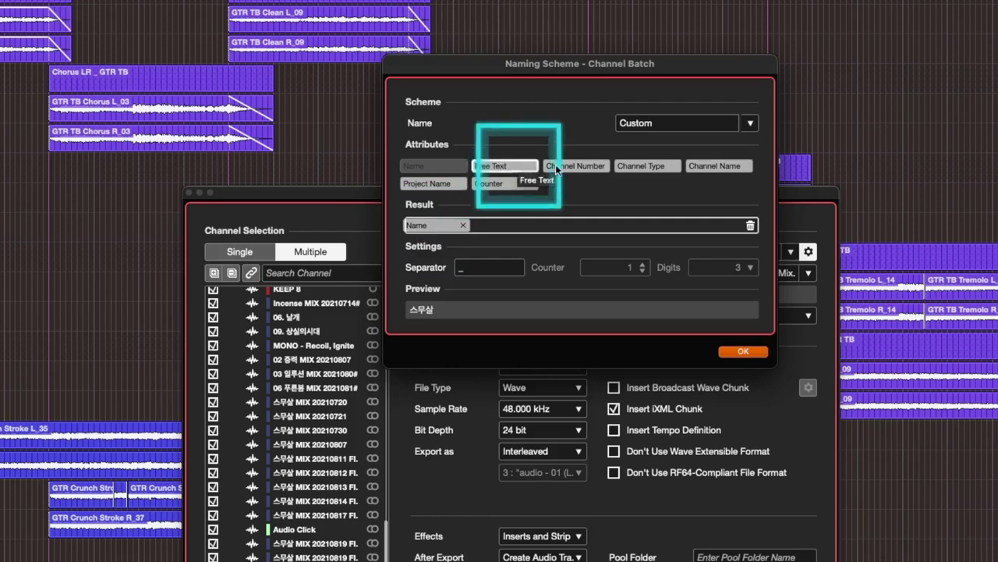
{"action": "left_click_drag", "start_coordinate": [571, 166], "coordinate": [505, 228]}
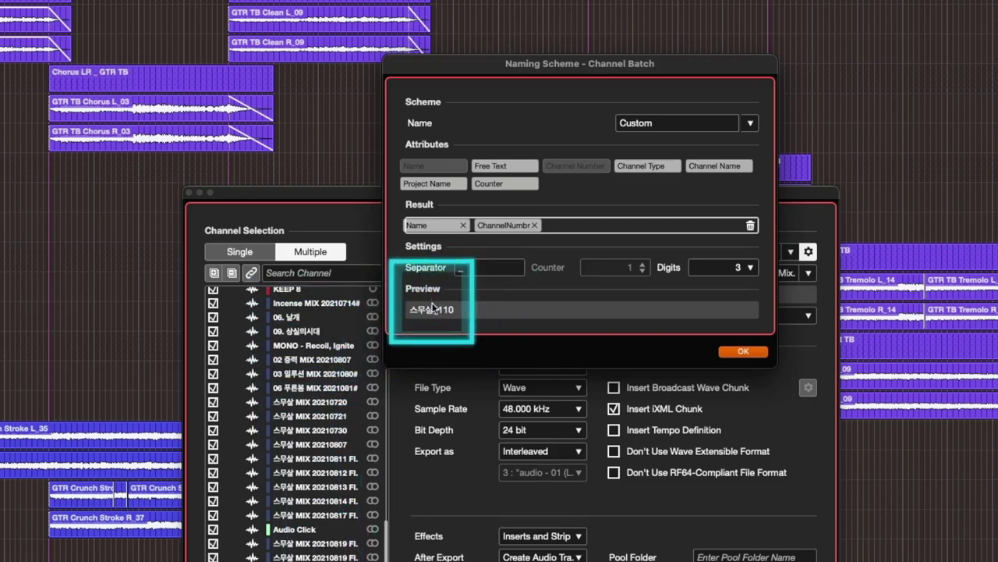
{"action": "left_click_drag", "start_coordinate": [554, 226], "coordinate": [479, 224]}
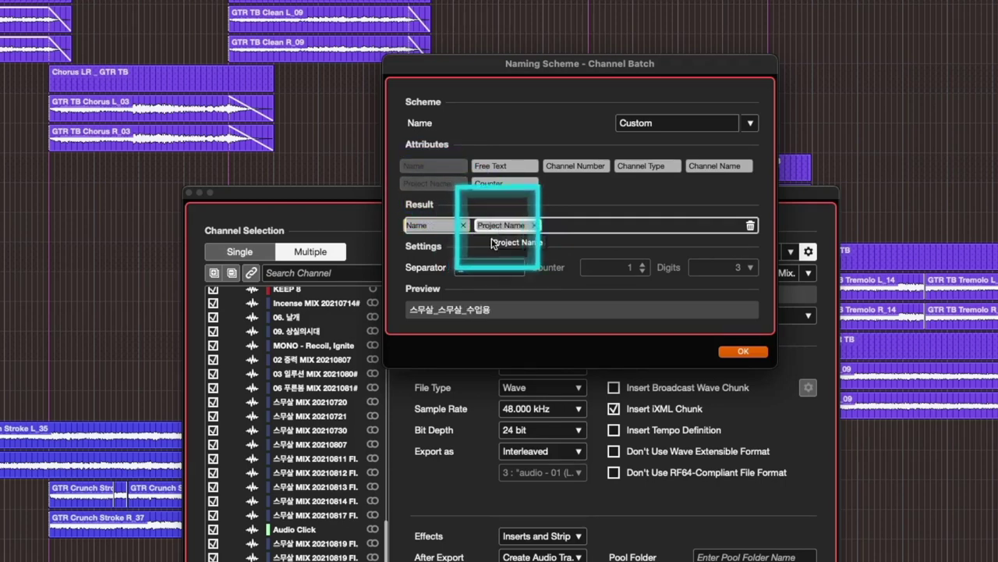
{"action": "left_click", "coordinate": [535, 225]}
{"action": "left_click_drag", "start_coordinate": [642, 166], "coordinate": [513, 227]}
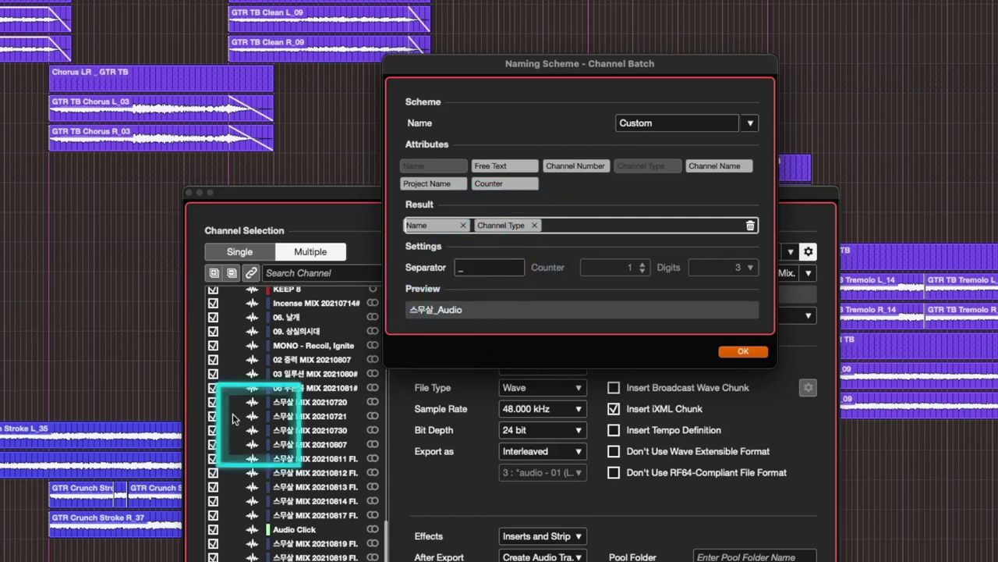
{"action": "left_click", "coordinate": [535, 226]}
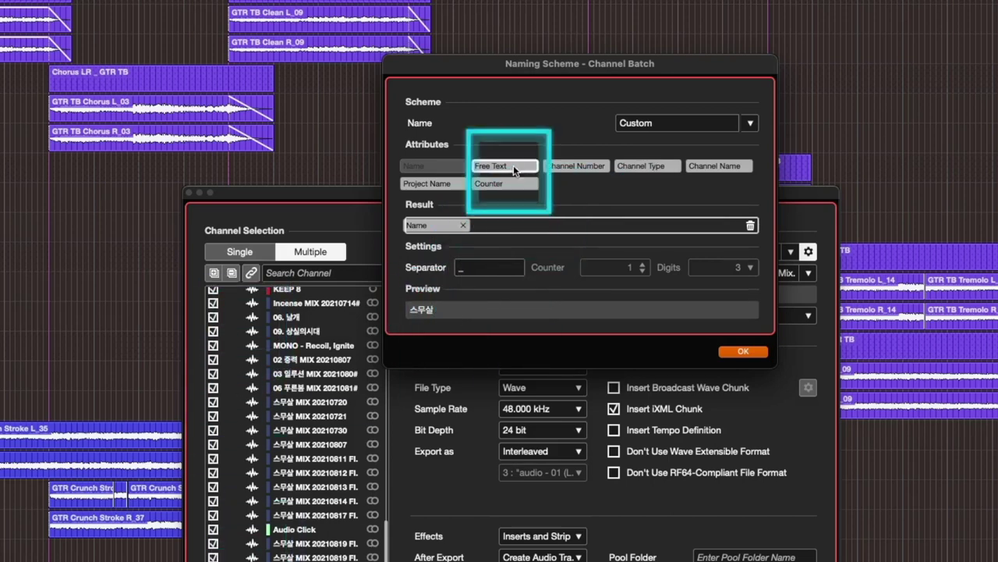
Try a naming scheme of Name, Project Name and Channel Number, and reduce it to Name only
{"action": "left_click_drag", "start_coordinate": [558, 166], "coordinate": [472, 226]}
{"action": "left_click_drag", "start_coordinate": [421, 185], "coordinate": [621, 227]}
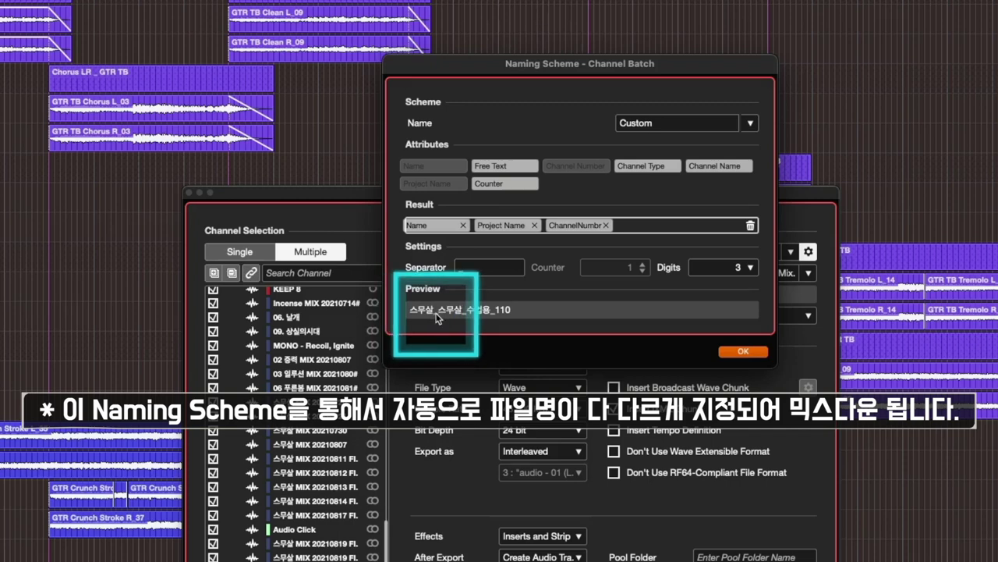
{"action": "left_click", "coordinate": [606, 225]}
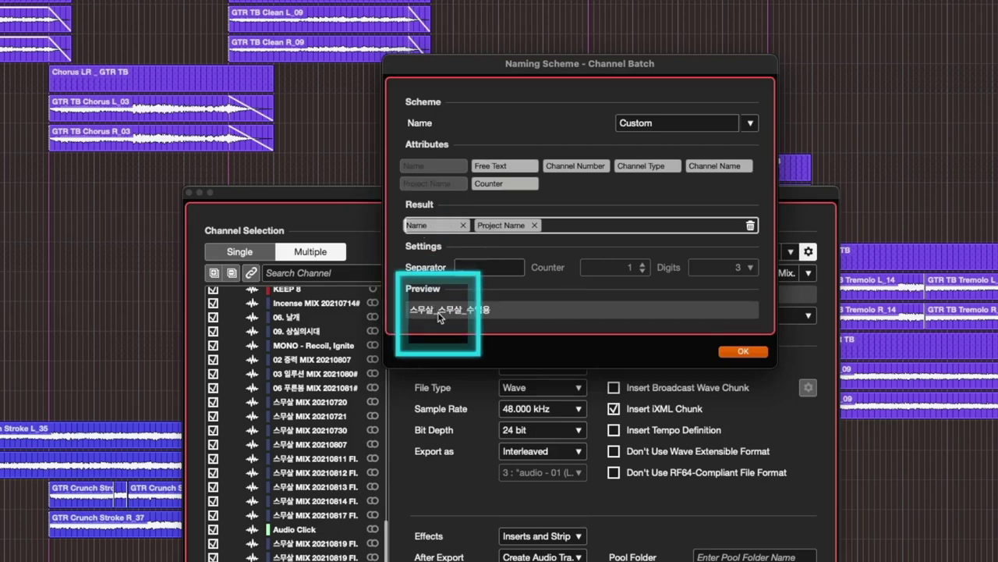
{"action": "left_click", "coordinate": [536, 226]}
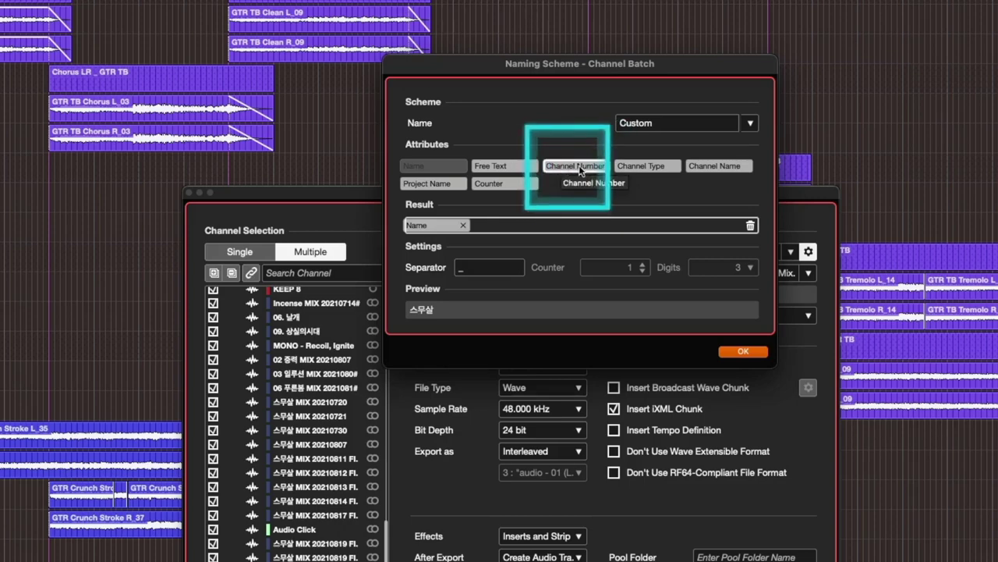
Add Channel Name after Name in the naming scheme, trying out a Counter in different positions and removing it
{"action": "left_click_drag", "start_coordinate": [719, 170], "coordinate": [553, 227]}
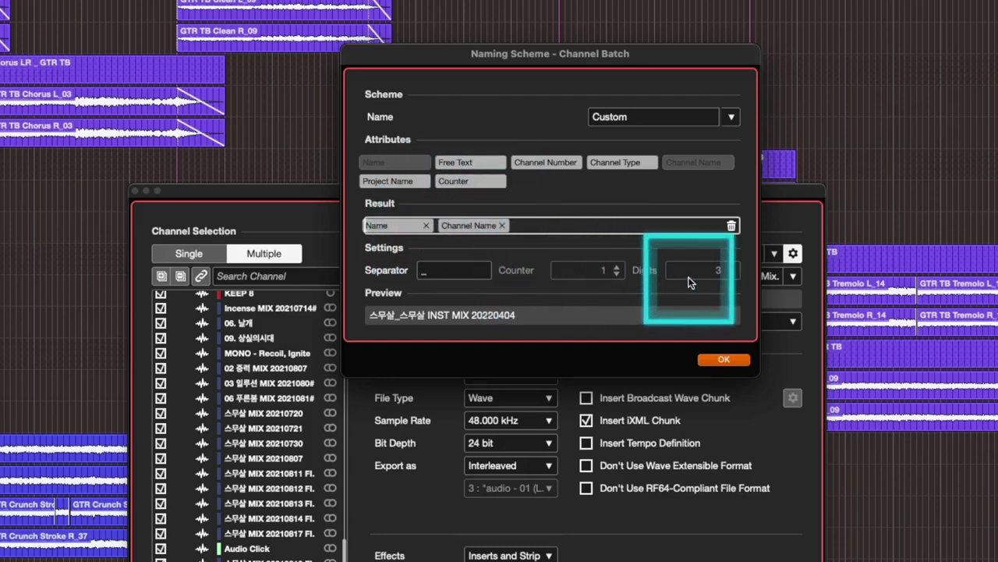
{"action": "left_click_drag", "start_coordinate": [468, 182], "coordinate": [532, 225]}
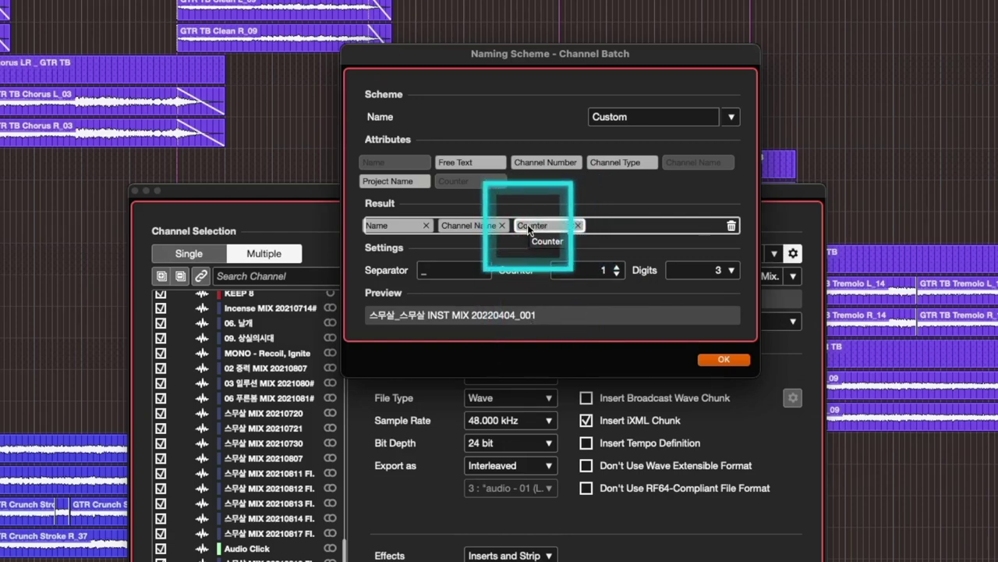
{"action": "left_click_drag", "start_coordinate": [534, 225], "coordinate": [443, 225]}
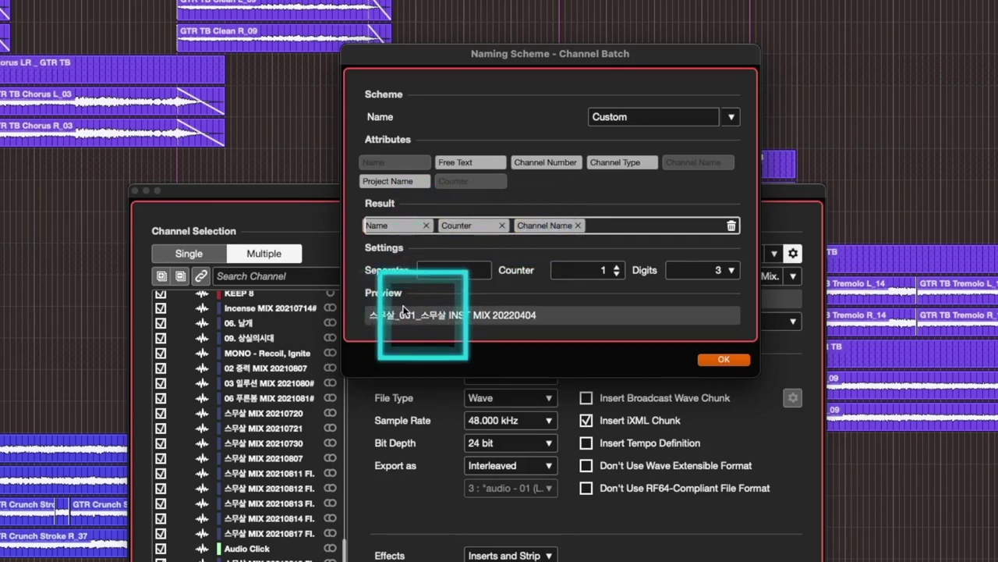
{"action": "left_click", "coordinate": [502, 226]}
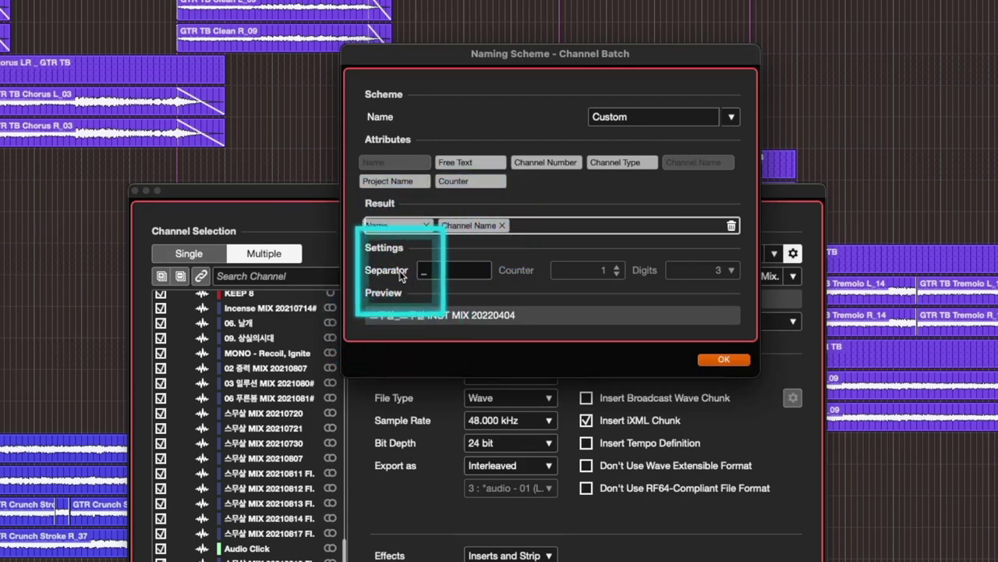
Try a hyphen as the naming scheme separator and restore the underscore
{"action": "left_click", "coordinate": [457, 277]}
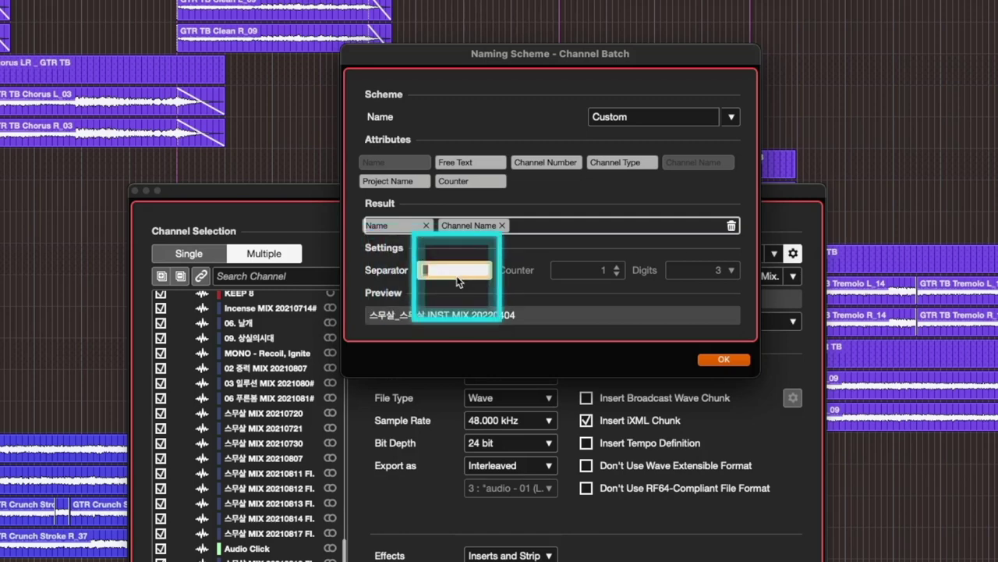
{"action": "key", "text": "BackSpace"}
{"action": "key", "text": "Return"}
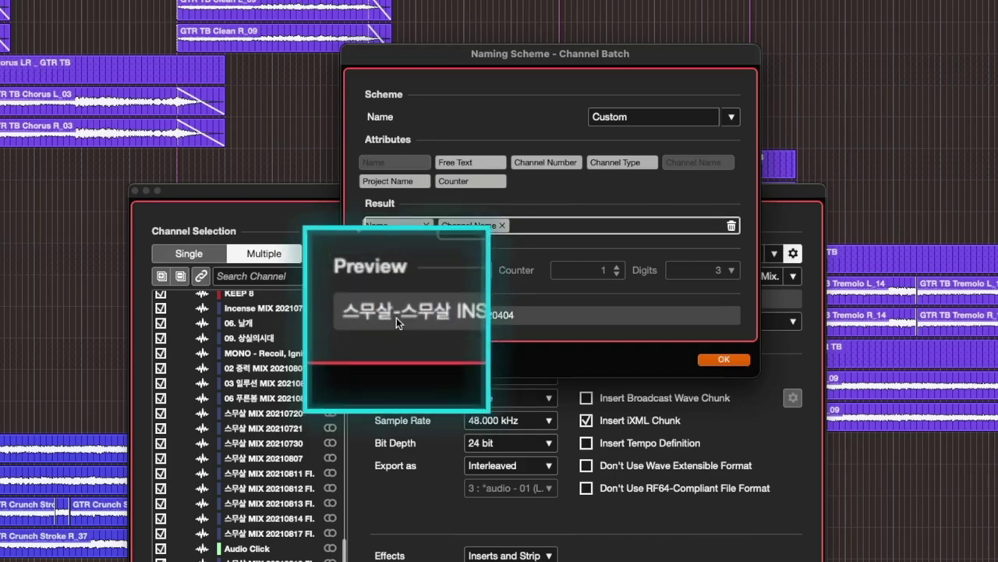
{"action": "left_click", "coordinate": [434, 271]}
{"action": "key", "text": "Return"}
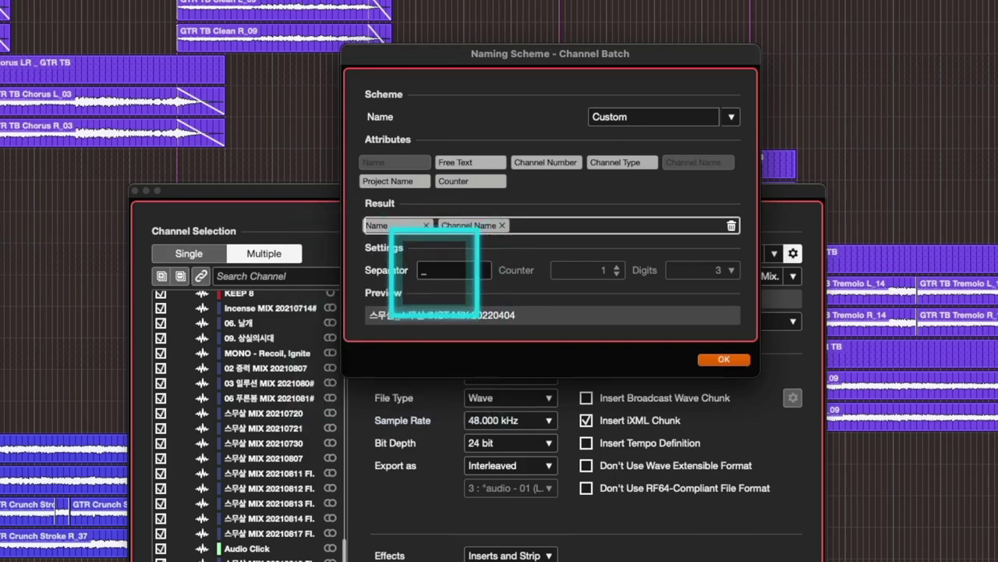
Set the separator to an underscore with a space on each side and accept the naming scheme
{"action": "left_click", "coordinate": [459, 271]}
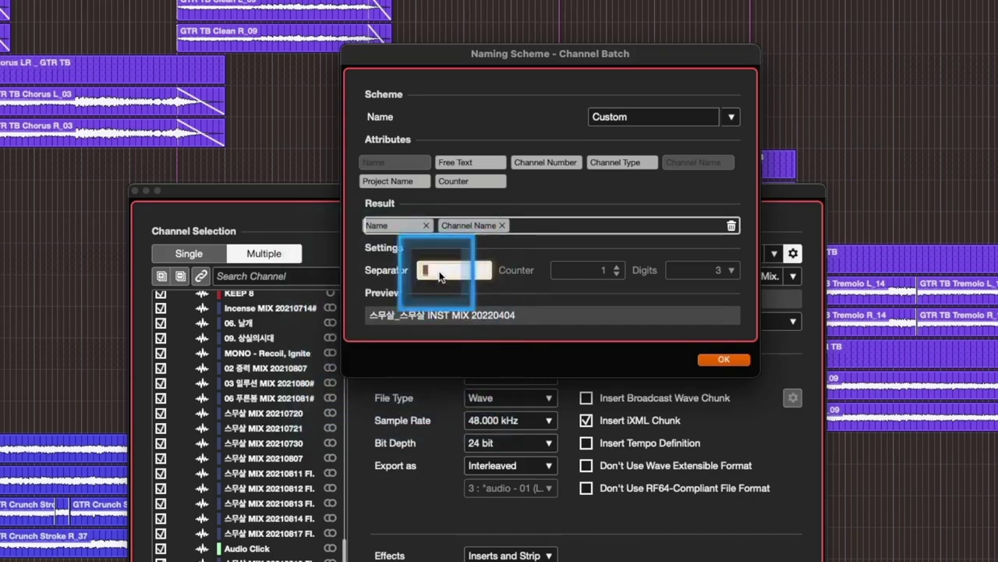
{"action": "left_click", "coordinate": [446, 270]}
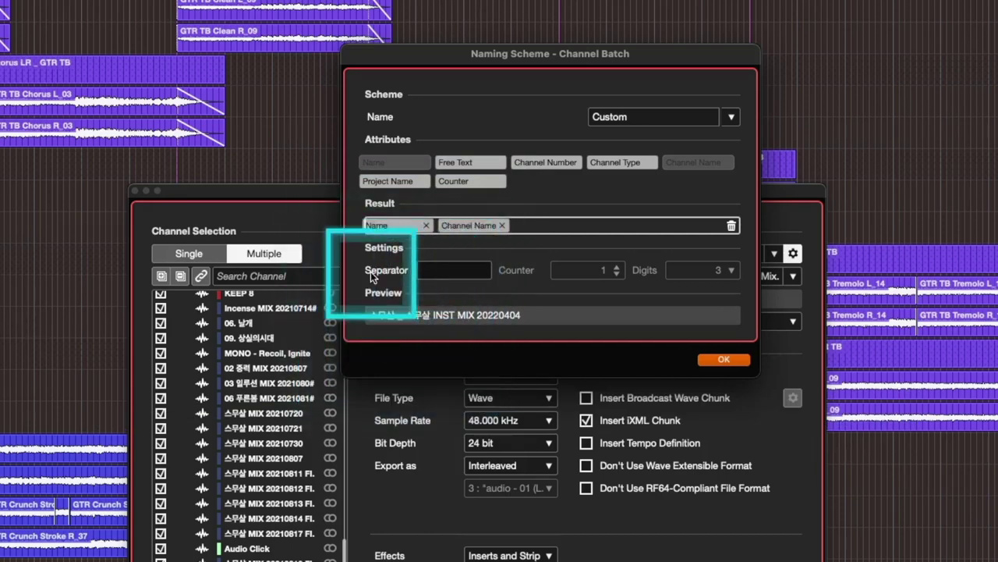
{"action": "left_click", "coordinate": [443, 272]}
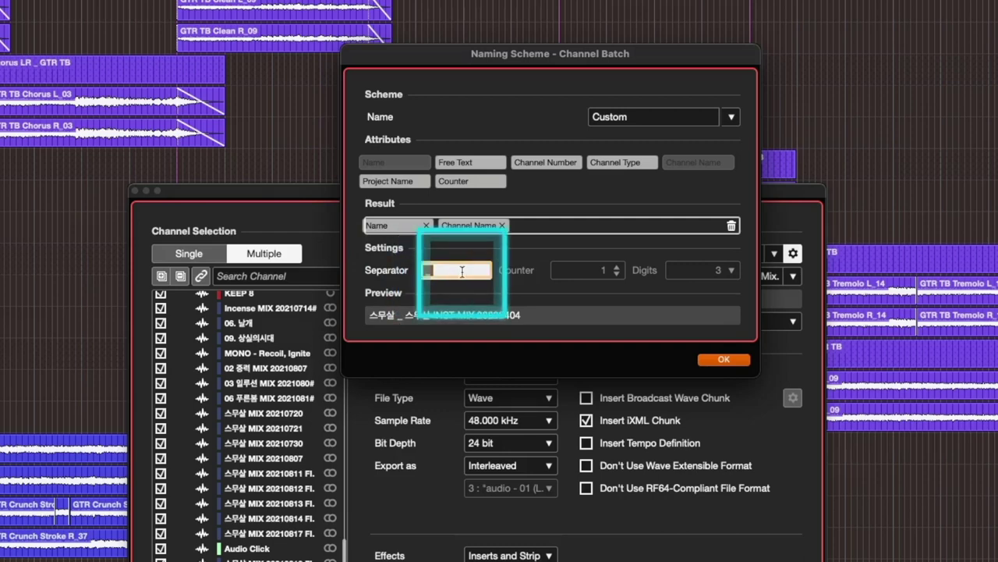
{"action": "key", "text": "Return"}
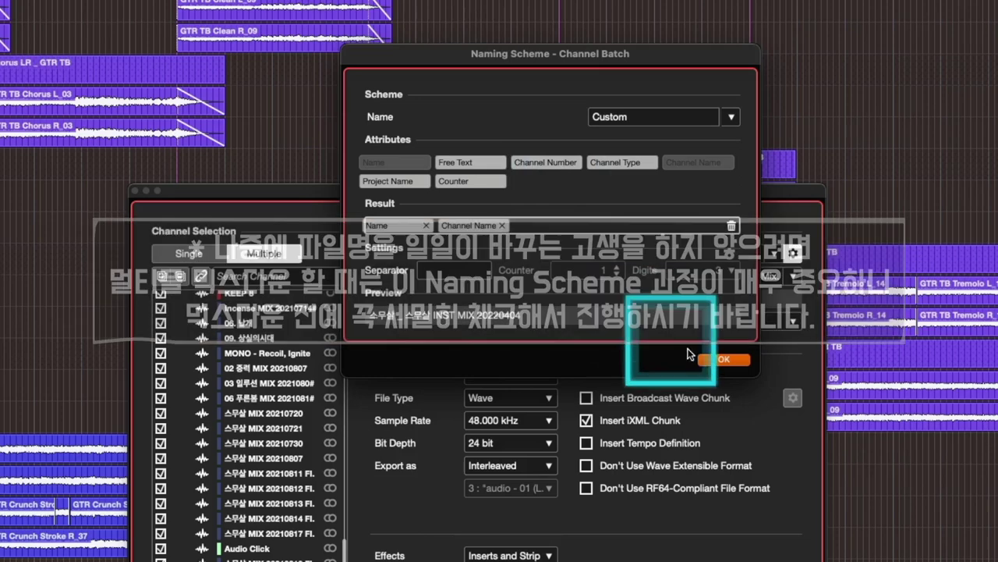
{"action": "left_click", "coordinate": [719, 360]}
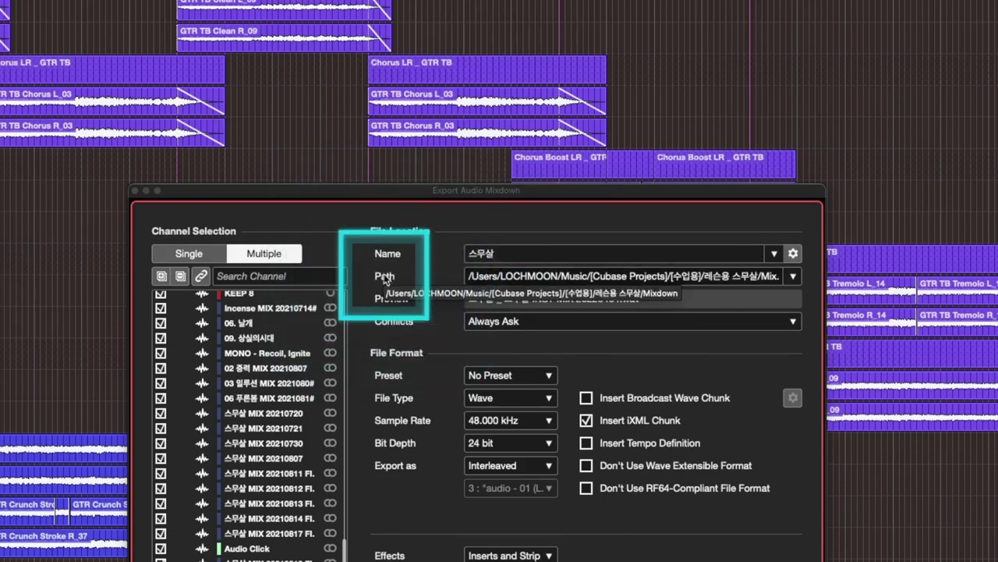
Review the available save location options and the Export as channel format options
{"action": "left_click", "coordinate": [793, 276]}
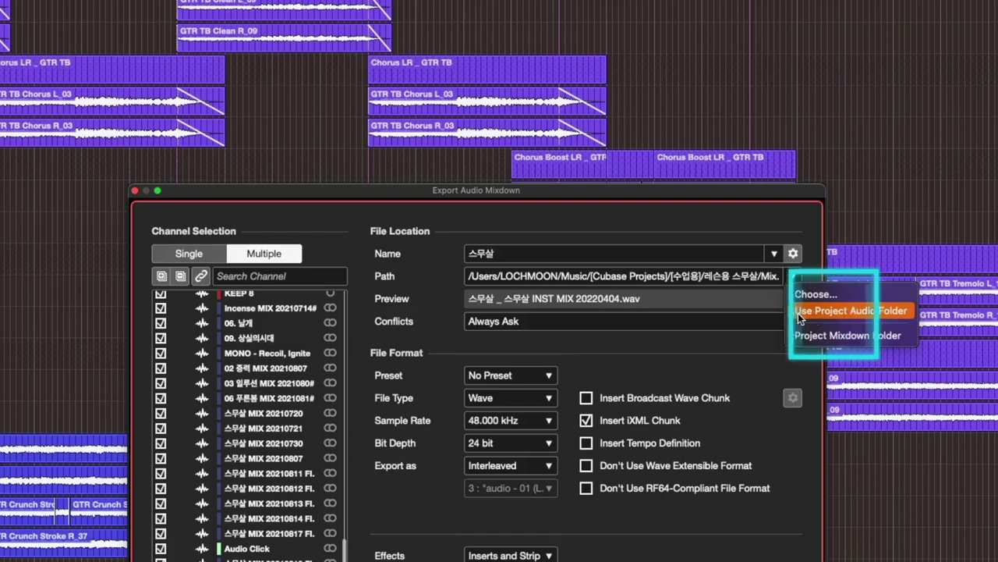
{"action": "left_click", "coordinate": [816, 312]}
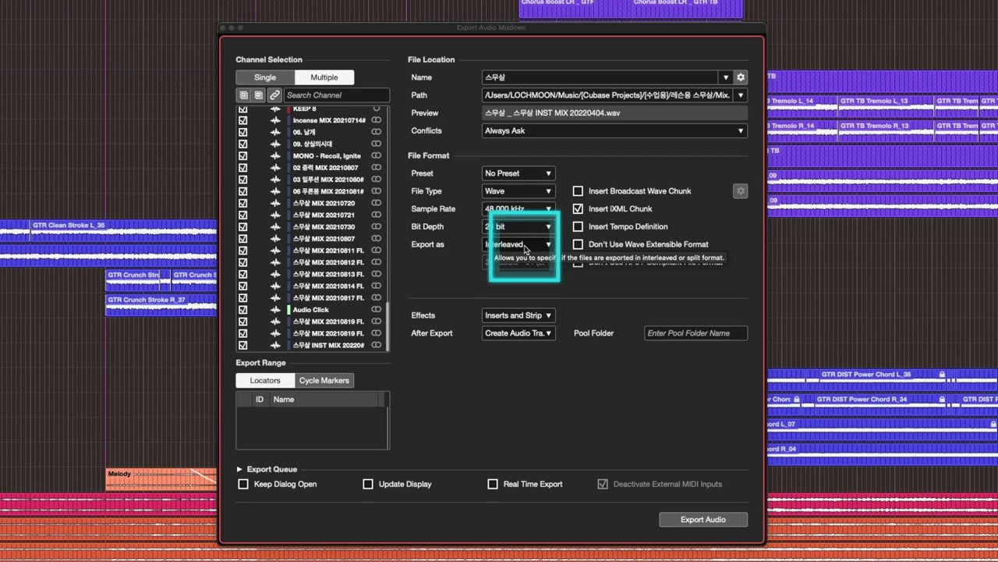
{"action": "left_click", "coordinate": [525, 249]}
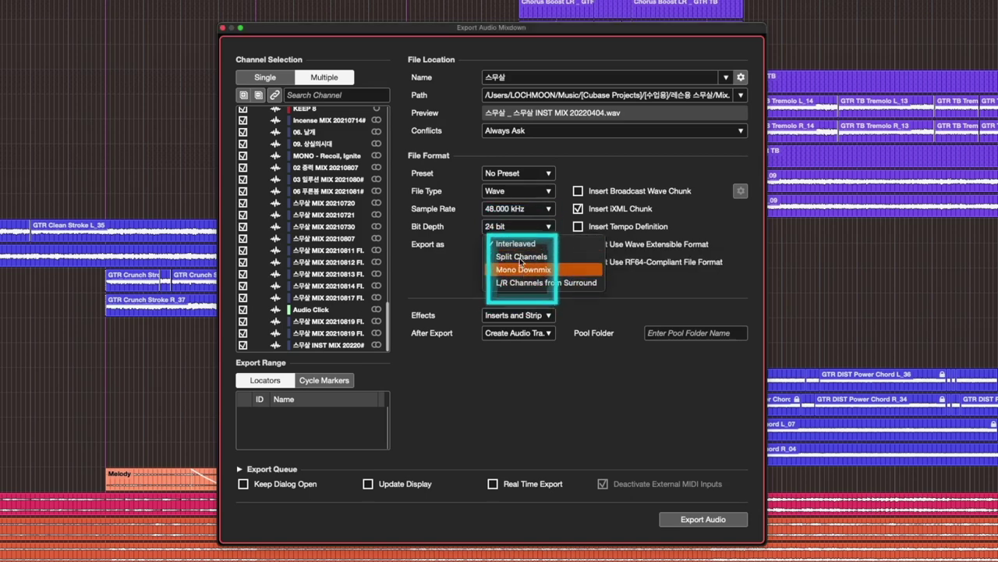
{"action": "left_click", "coordinate": [418, 249]}
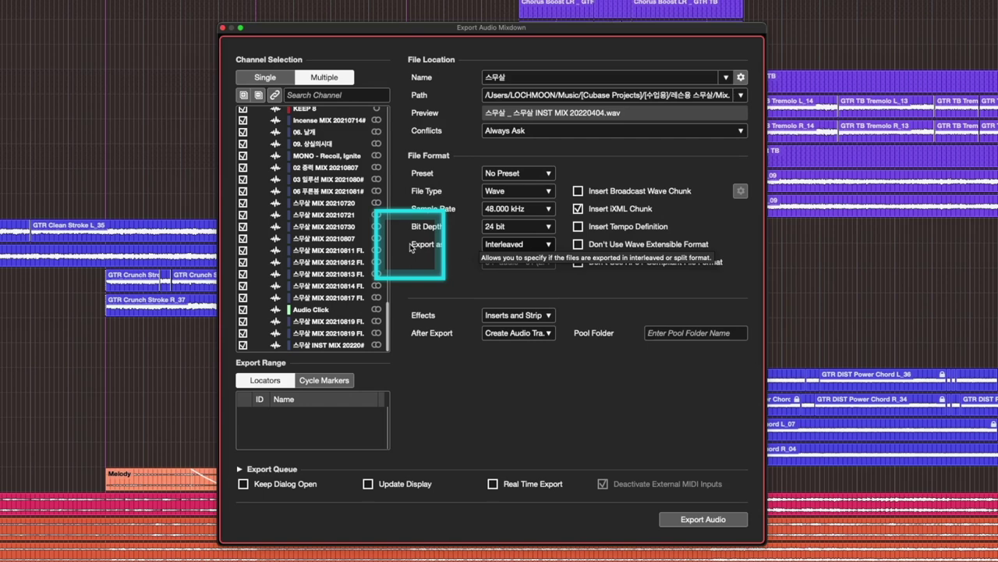
Try Mono Downmix as the Export as format and restore Interleaved
{"action": "left_click", "coordinate": [507, 244]}
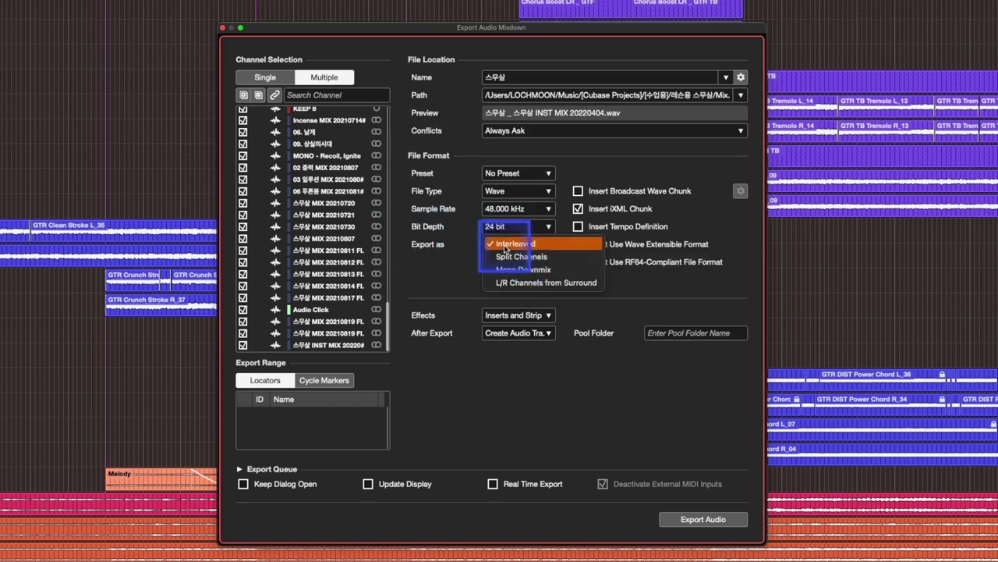
{"action": "left_click", "coordinate": [441, 290]}
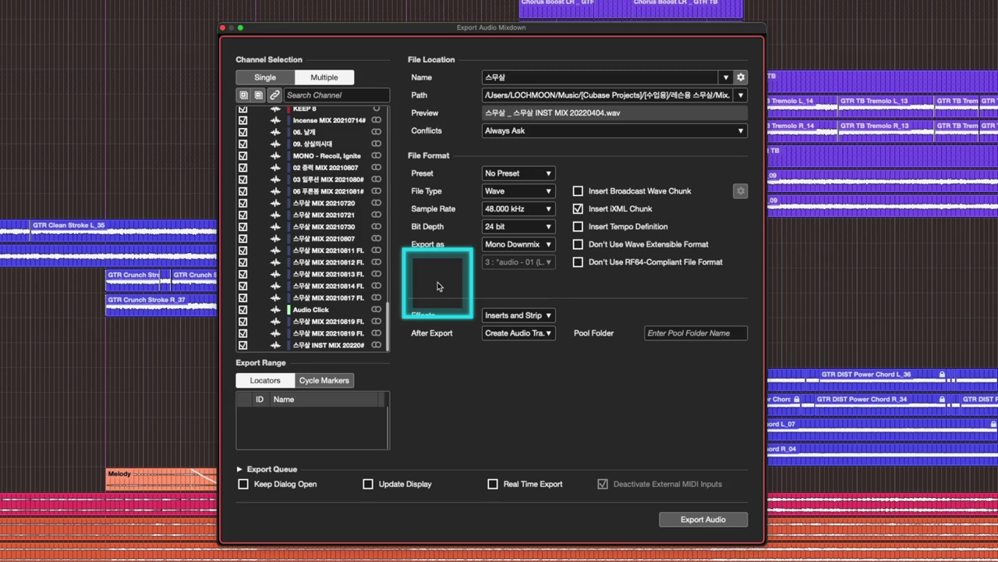
{"action": "left_click", "coordinate": [508, 245]}
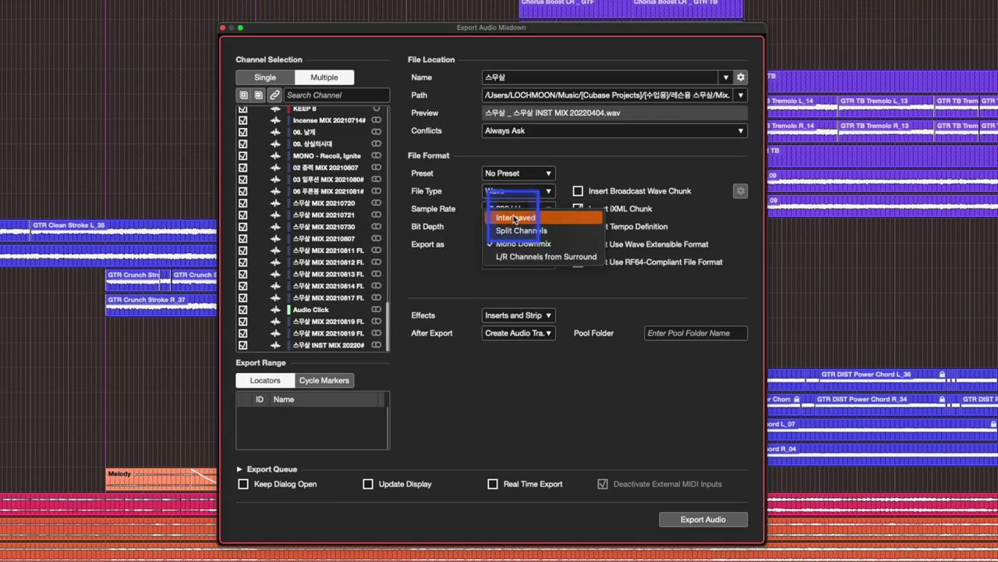
{"action": "left_click", "coordinate": [515, 218]}
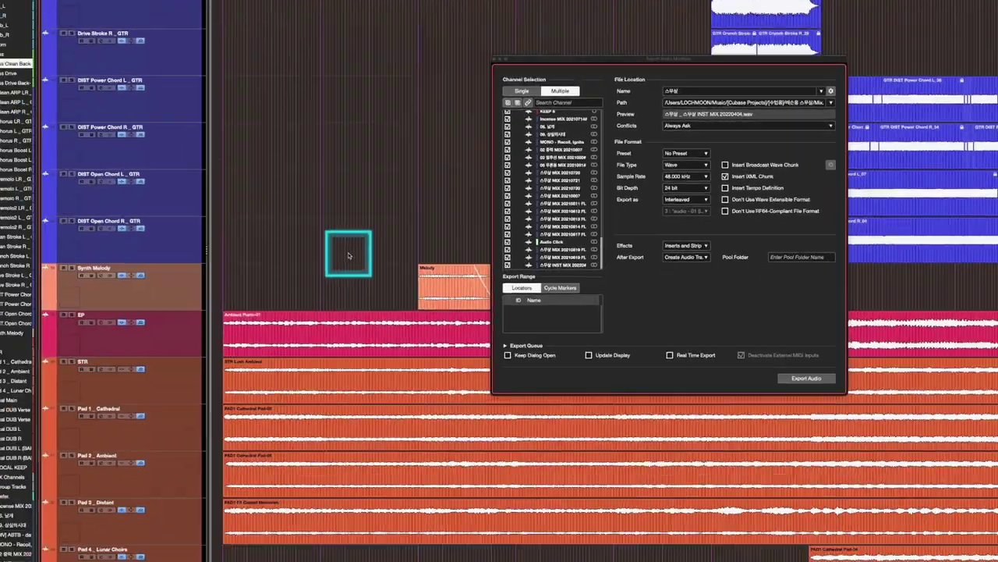
Exclude the reference and mix bounce channels from the export, from Incense MIX to 스무살 INST MIX, including Audio Click
{"action": "scroll", "coordinate": [0, 330], "scroll_direction": "down", "scroll_amount": 6}
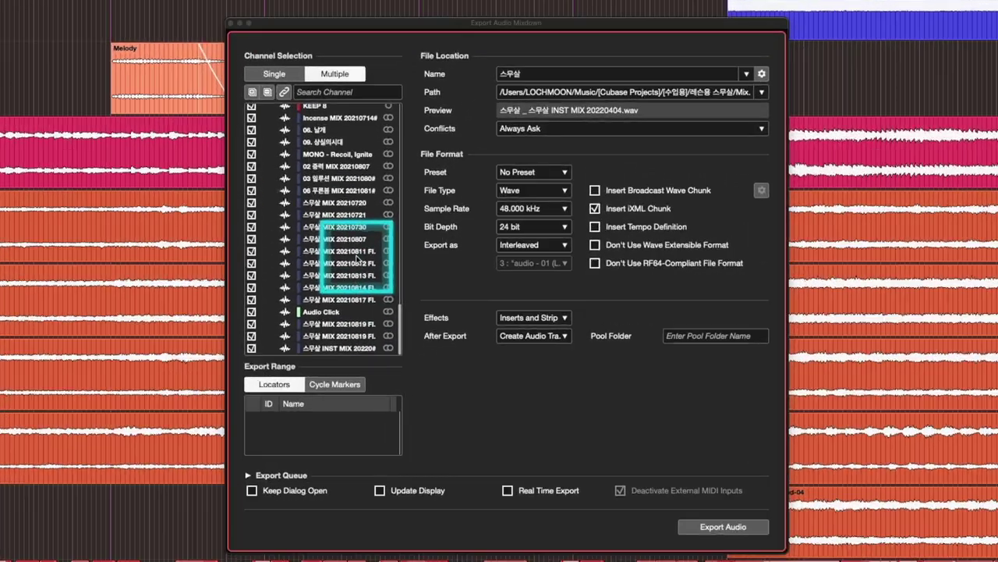
{"action": "scroll", "coordinate": [357, 260], "scroll_direction": "up", "scroll_amount": 15}
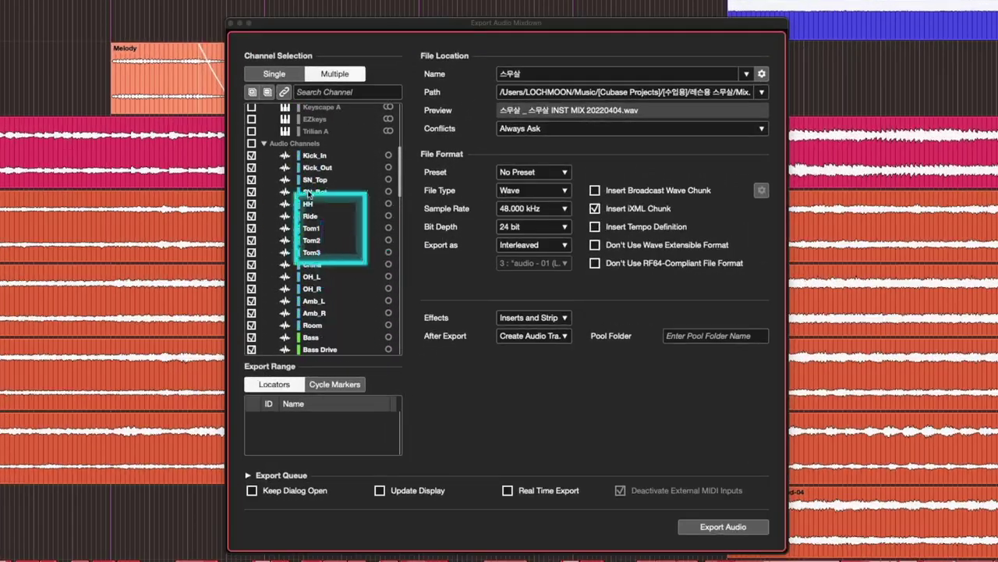
{"action": "scroll", "coordinate": [320, 257], "scroll_direction": "down", "scroll_amount": 5}
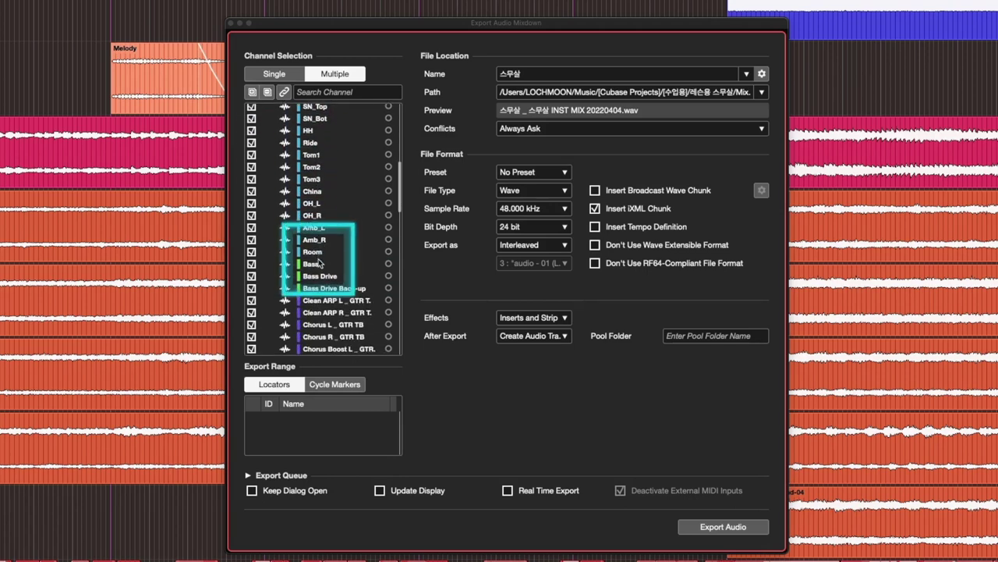
{"action": "scroll", "coordinate": [319, 261], "scroll_direction": "down", "scroll_amount": 15}
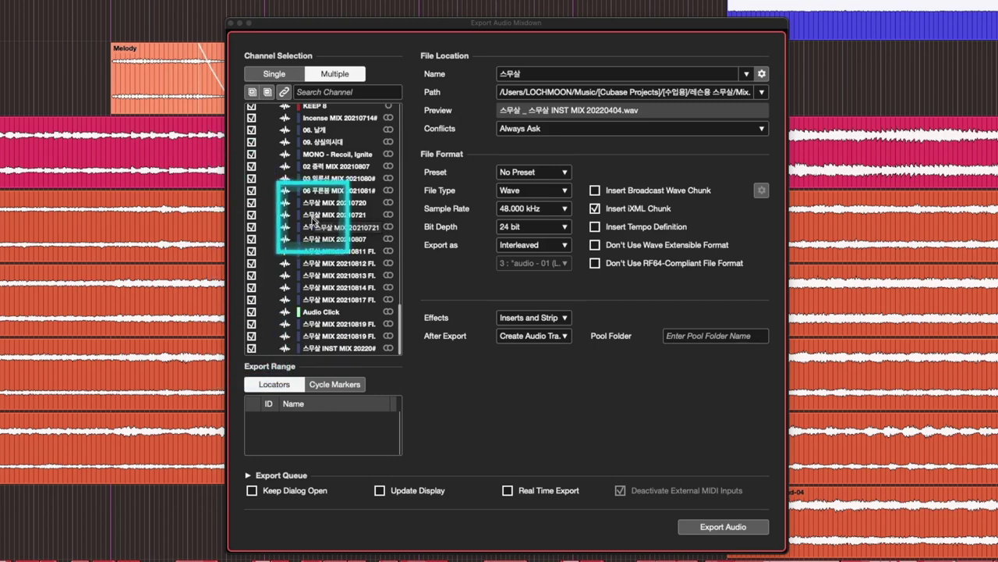
{"action": "left_click", "coordinate": [251, 348]}
{"action": "left_click", "coordinate": [251, 336]}
{"action": "left_click_drag", "start_coordinate": [251, 324], "coordinate": [254, 118]}
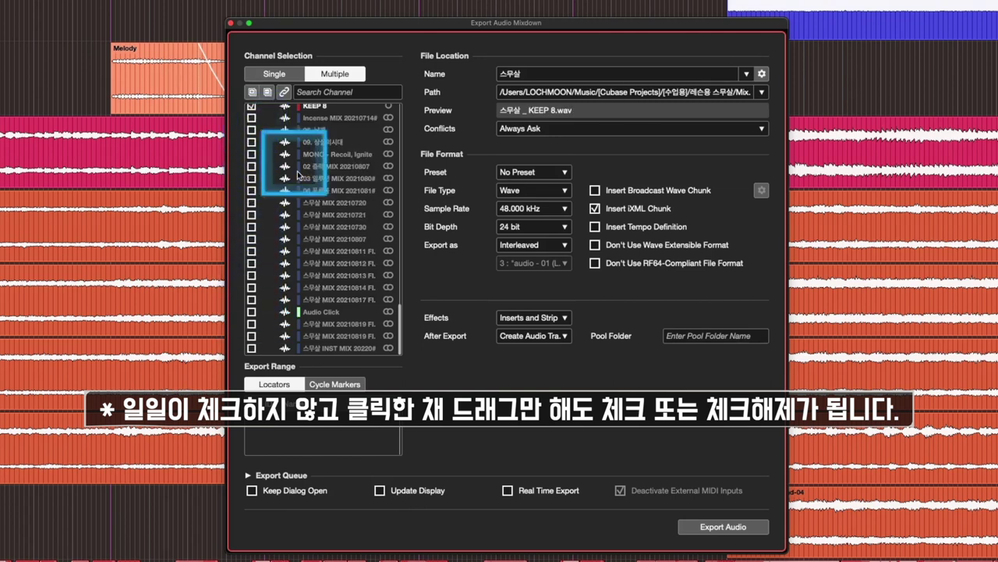
Exclude the KEEP channels, the Vocal DUB (BAK) channels and the vocals from Vocal Main to Vocal DUB R
{"action": "scroll", "coordinate": [314, 195], "scroll_direction": "up", "scroll_amount": 5}
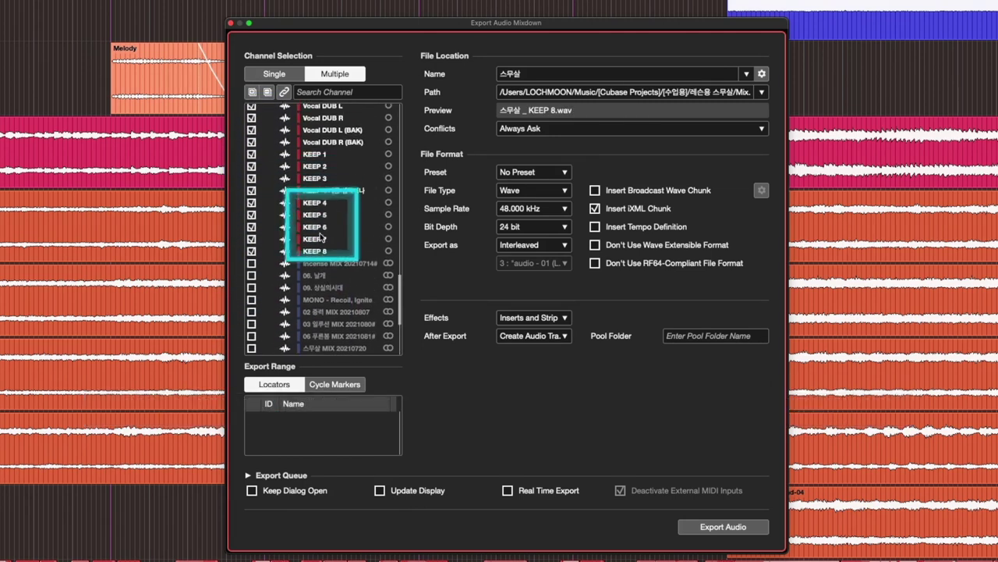
{"action": "left_click_drag", "start_coordinate": [251, 250], "coordinate": [251, 154]}
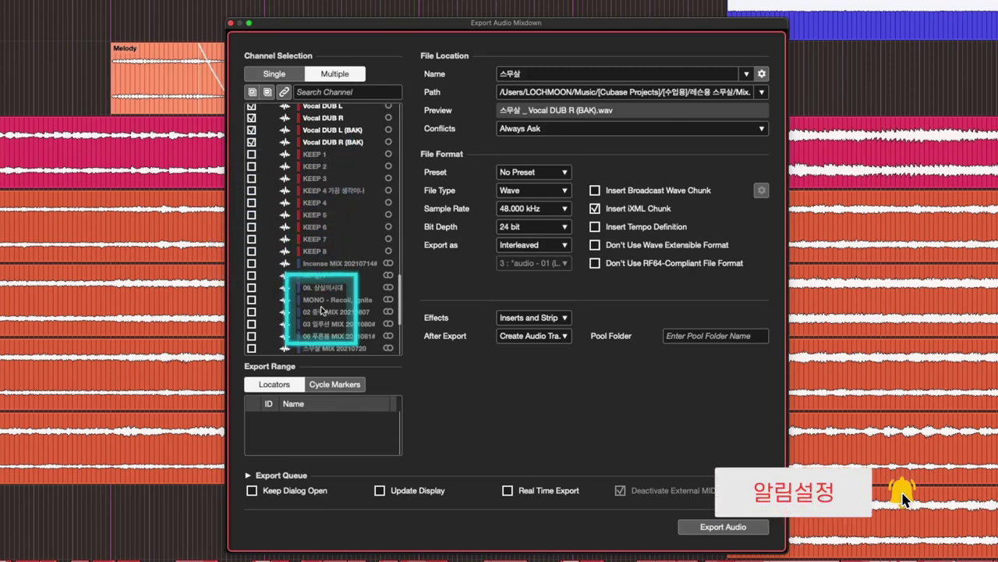
{"action": "scroll", "coordinate": [322, 308], "scroll_direction": "up", "scroll_amount": 3}
{"action": "scroll", "coordinate": [322, 310], "scroll_direction": "up", "scroll_amount": 3}
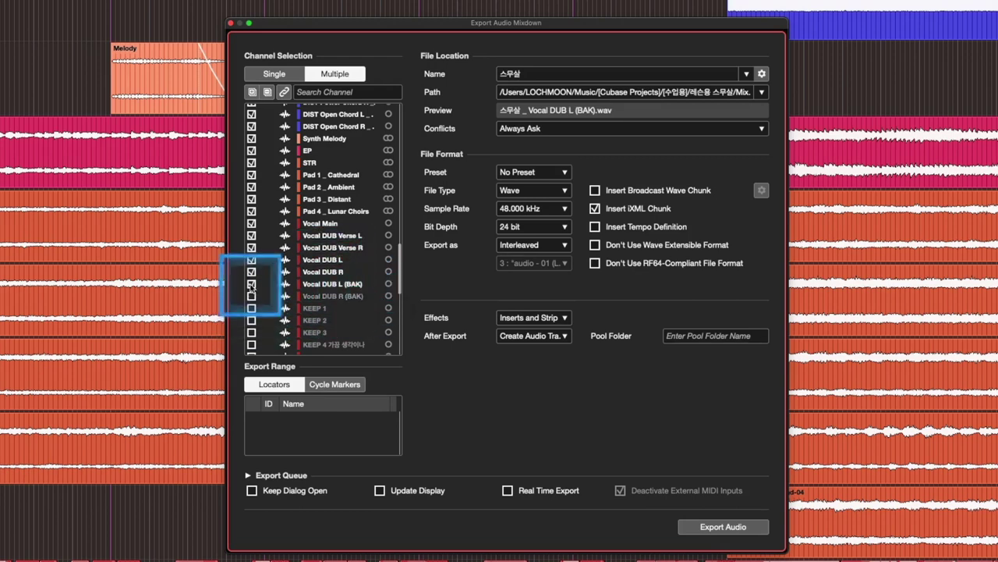
{"action": "scroll", "coordinate": [282, 286], "scroll_direction": "up", "scroll_amount": 2}
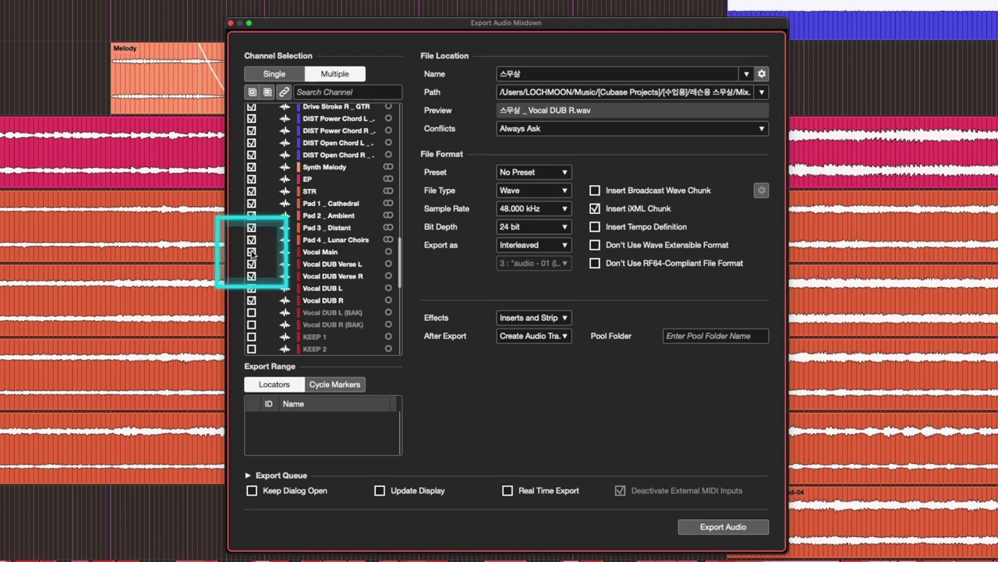
{"action": "left_click_drag", "start_coordinate": [251, 251], "coordinate": [251, 302]}
Exclude the mono guitar channels from DIST Open Chord R up through the Tremolo and Chorus Boost channels
{"action": "scroll", "coordinate": [300, 262], "scroll_direction": "up", "scroll_amount": 3}
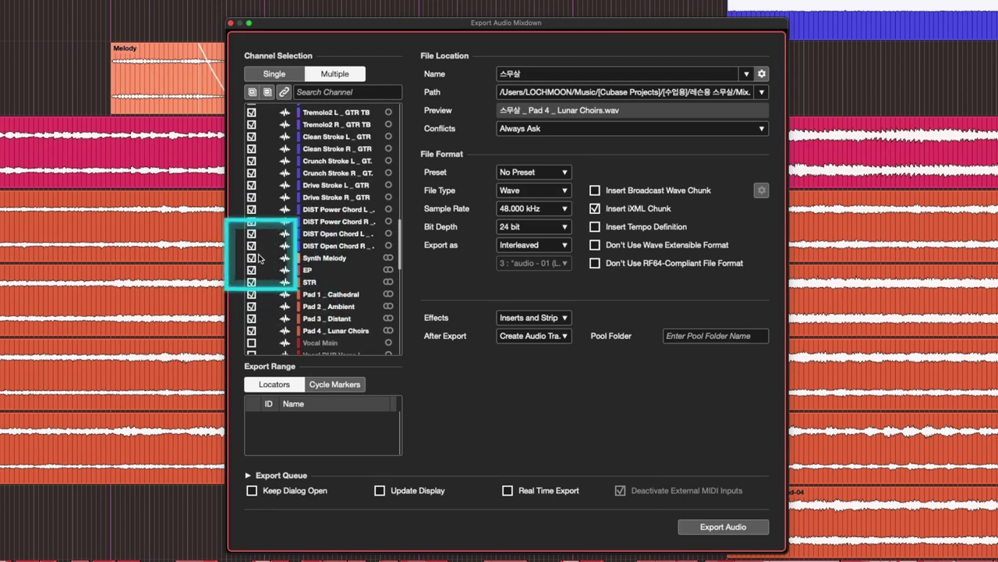
{"action": "left_click_drag", "start_coordinate": [251, 233], "coordinate": [251, 117]}
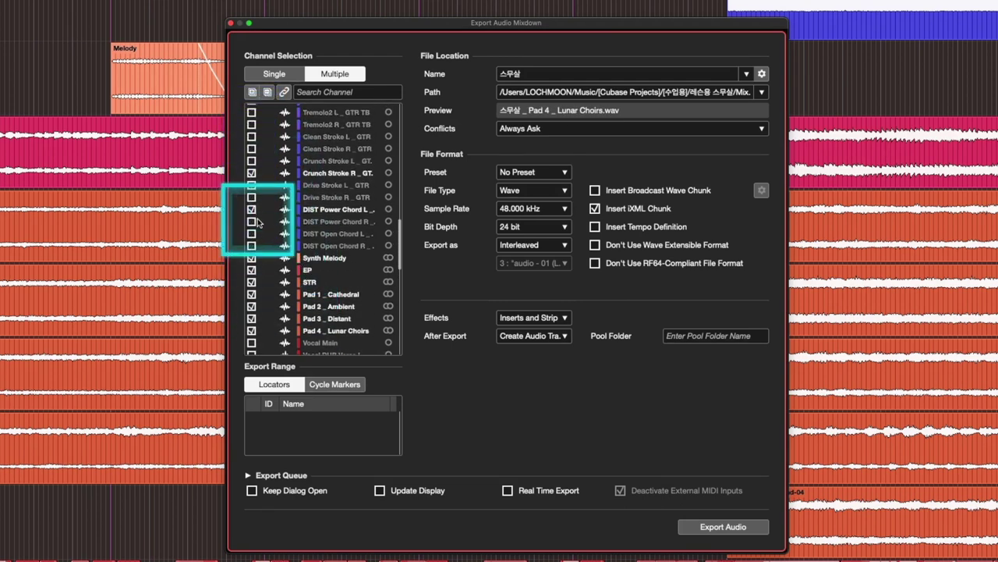
{"action": "scroll", "coordinate": [355, 282], "scroll_direction": "up", "scroll_amount": 3}
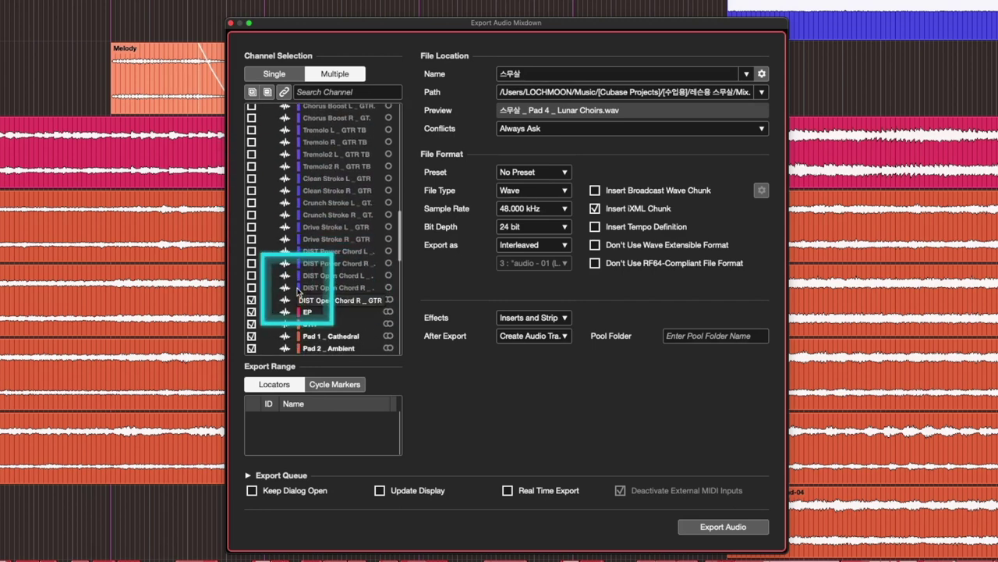
Deselect the stereo channels from Synth Melody to Pad 4, and select the mono guitars from DIST Open Chord R up to Clean Stroke L
{"action": "scroll", "coordinate": [298, 288], "scroll_direction": "down", "scroll_amount": 3}
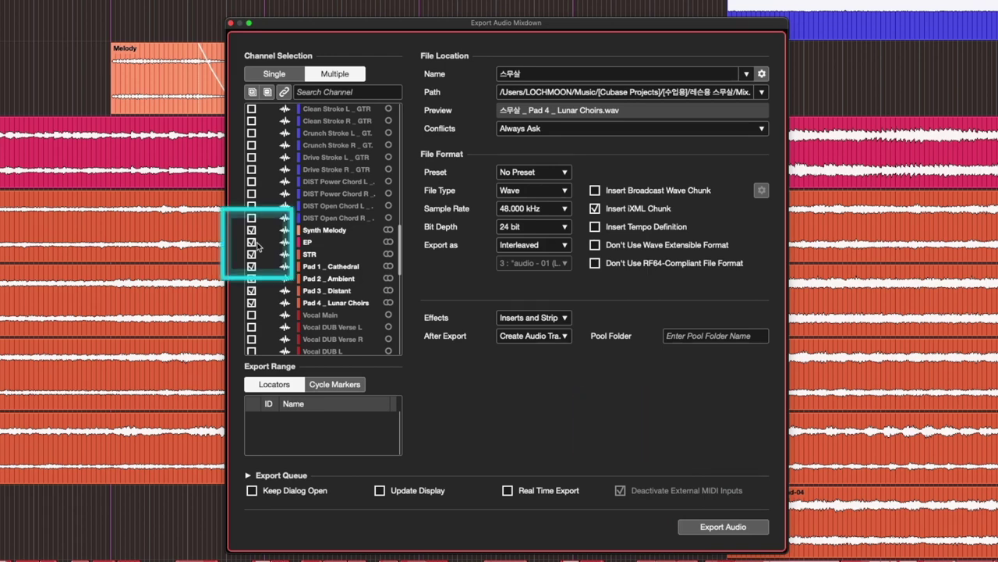
{"action": "left_click_drag", "start_coordinate": [251, 230], "coordinate": [249, 310]}
{"action": "left_click", "coordinate": [251, 217]}
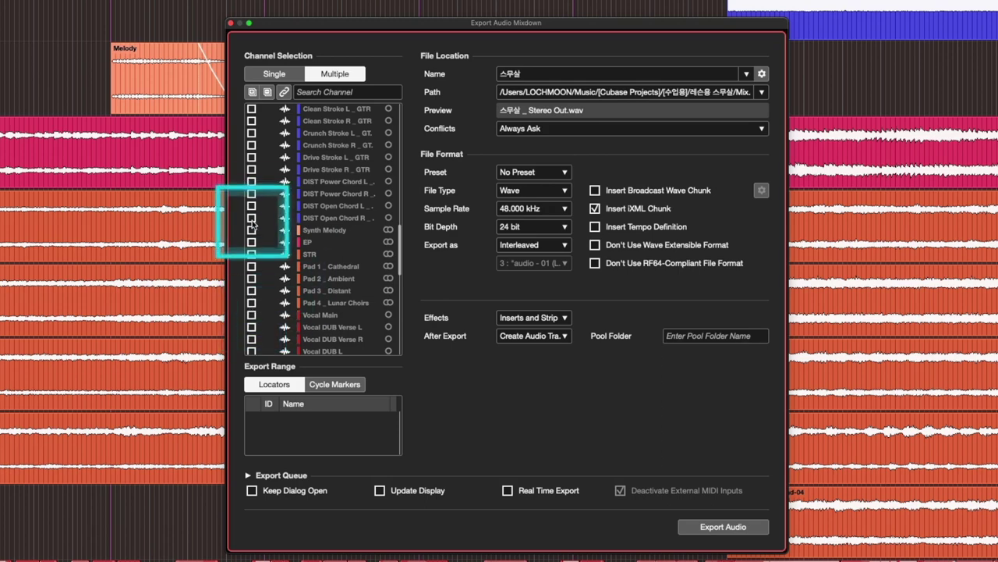
{"action": "left_click_drag", "start_coordinate": [251, 217], "coordinate": [253, 119]}
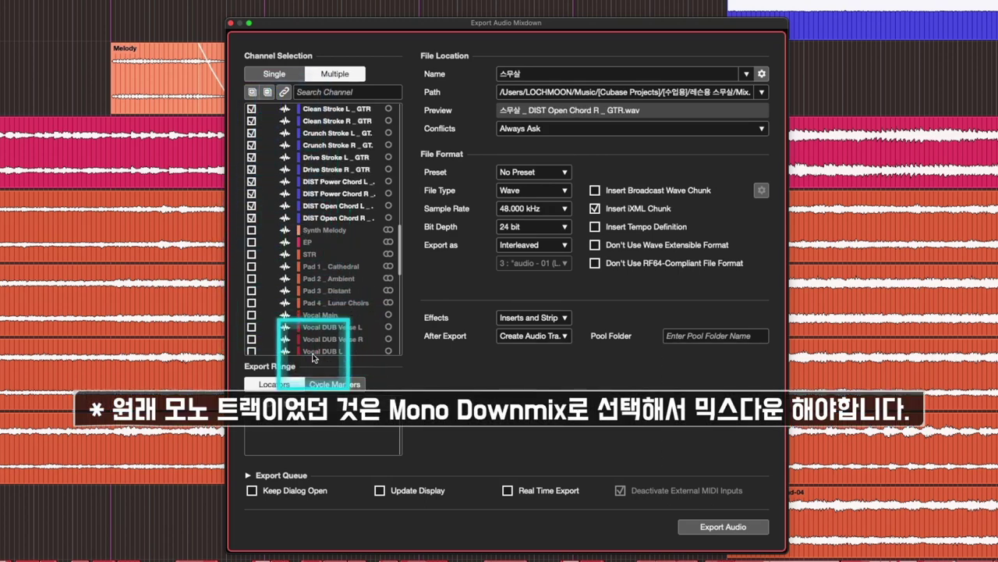
Set Export as to Mono Downmix for the selected mono guitar channels
{"action": "left_click", "coordinate": [532, 244]}
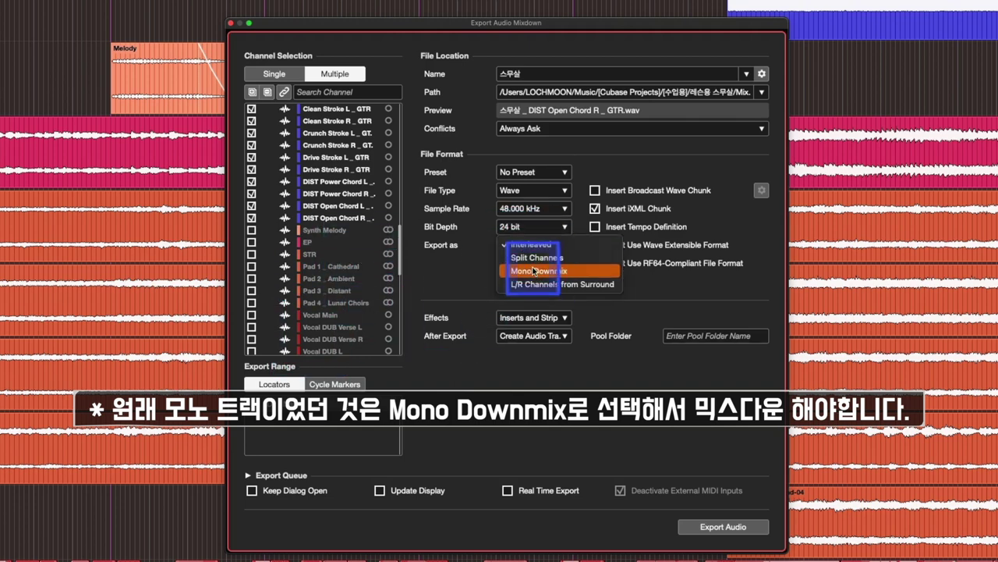
{"action": "left_click", "coordinate": [533, 271]}
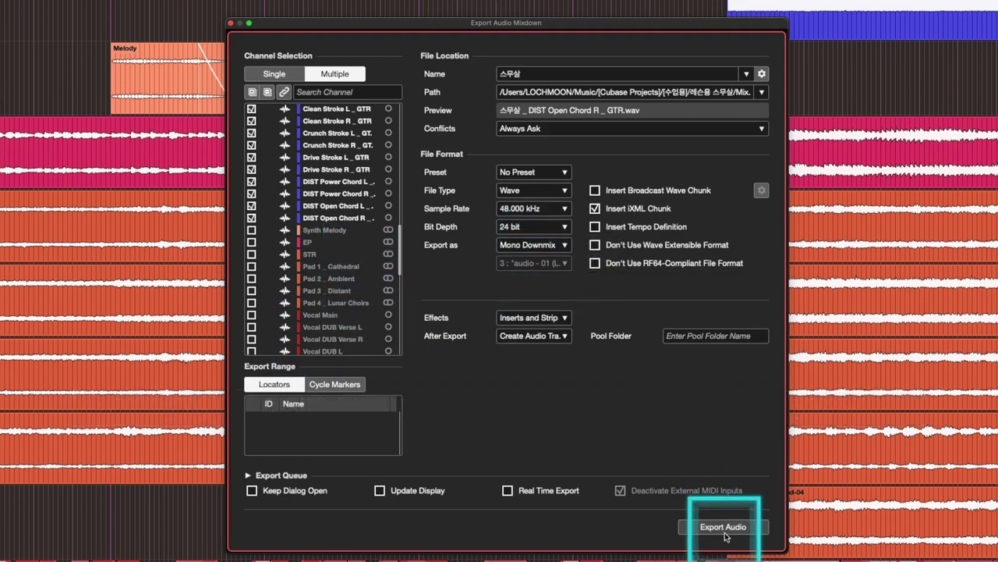
{"action": "left_click", "coordinate": [533, 244]}
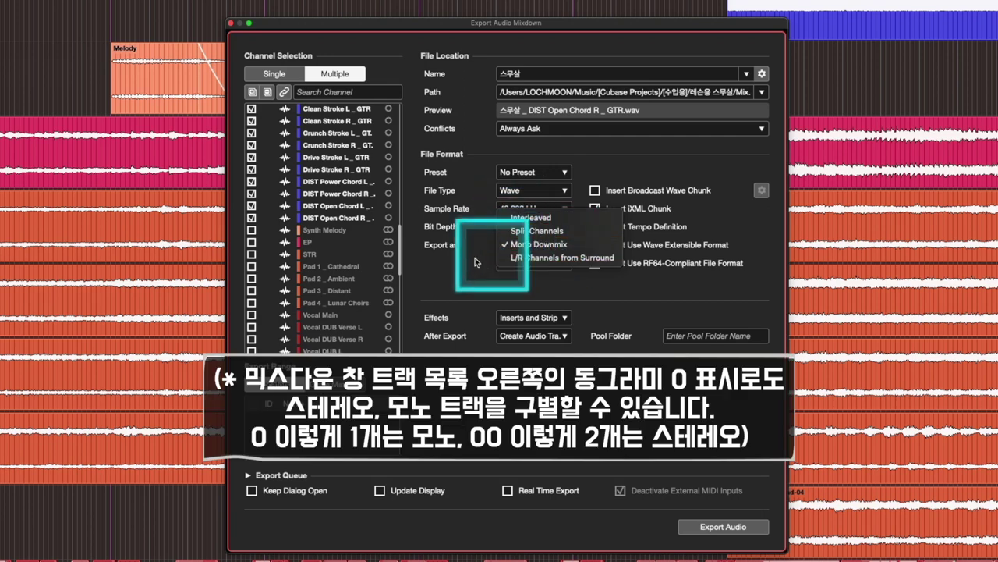
{"action": "left_click", "coordinate": [477, 263]}
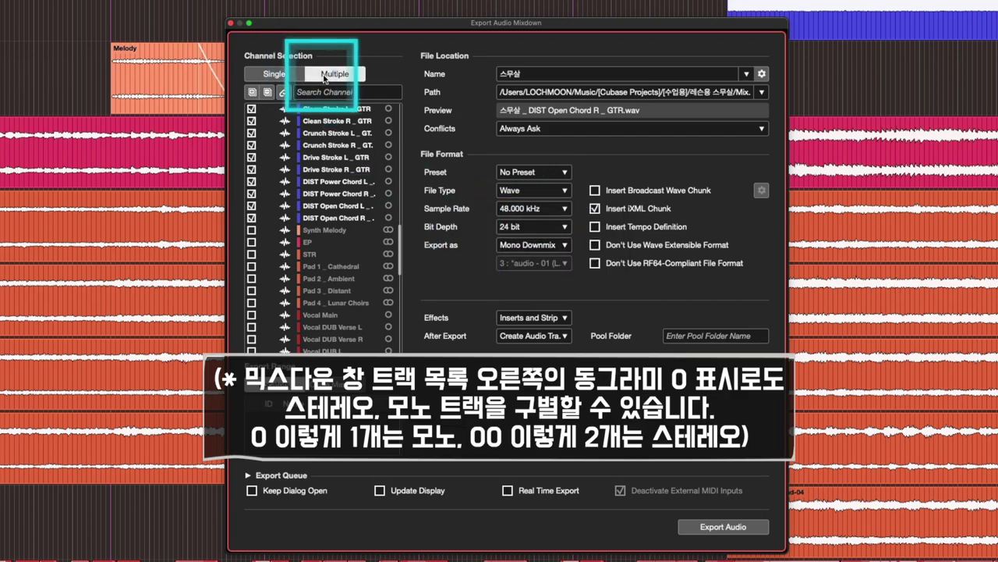
{"action": "left_click", "coordinate": [519, 250]}
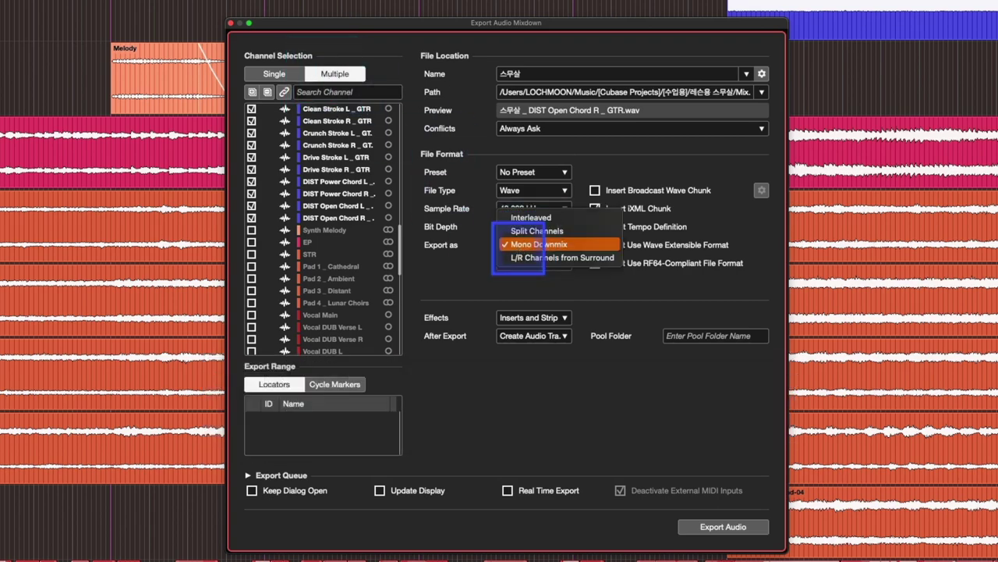
{"action": "left_click", "coordinate": [446, 287]}
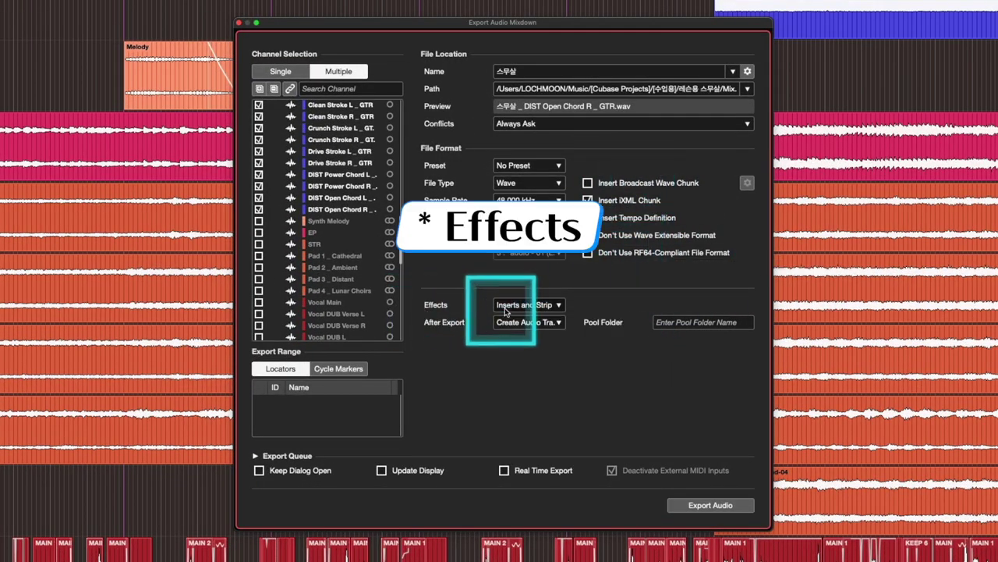
Compare the availability of the Effects setting in Single and Multiple channel selection, ending on Multiple
{"action": "left_click", "coordinate": [282, 71]}
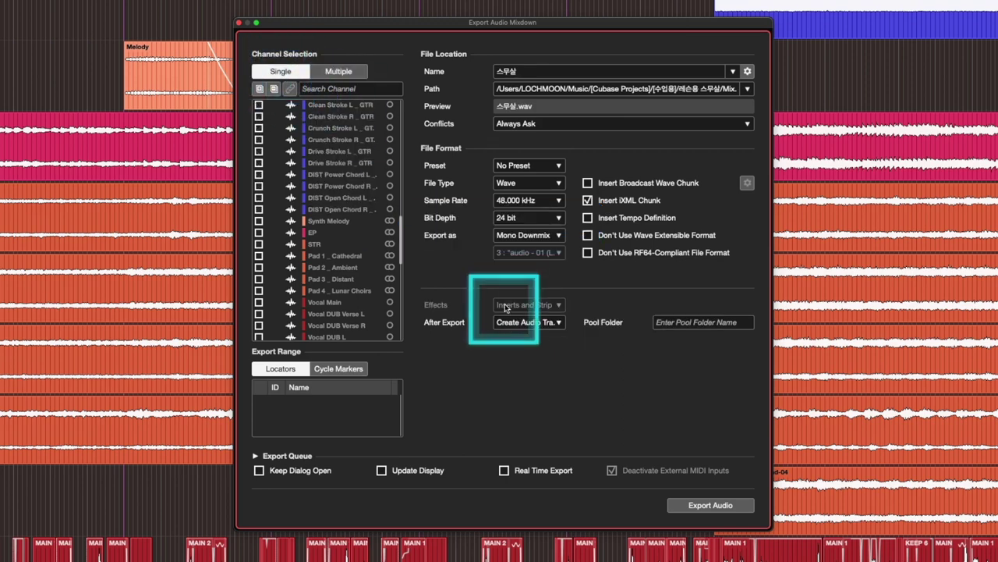
{"action": "left_click", "coordinate": [338, 71]}
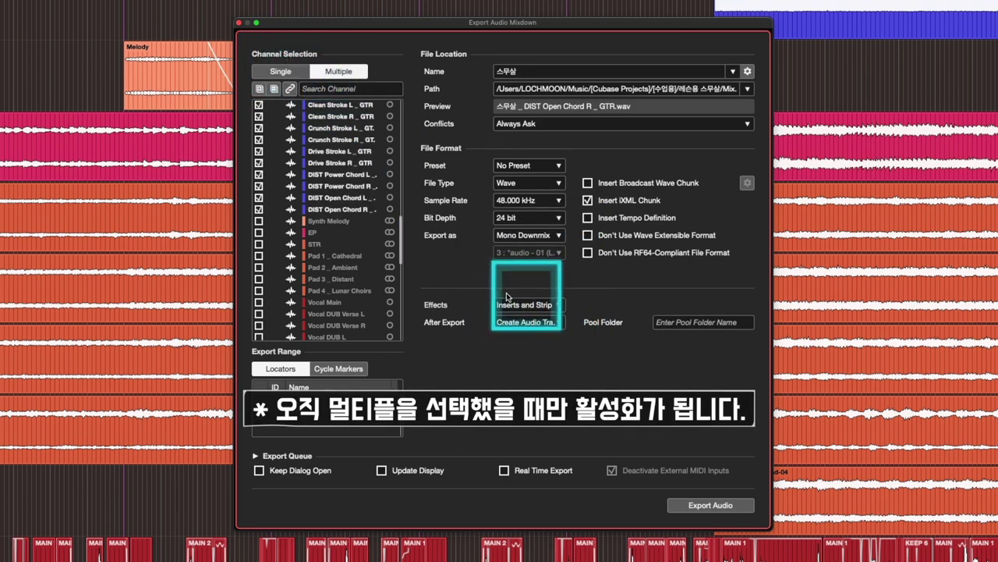
Open the channel settings of the Vocal Main track and examine its inserts, channel strip and sends
{"action": "mouse_move", "coordinate": [425, 310]}
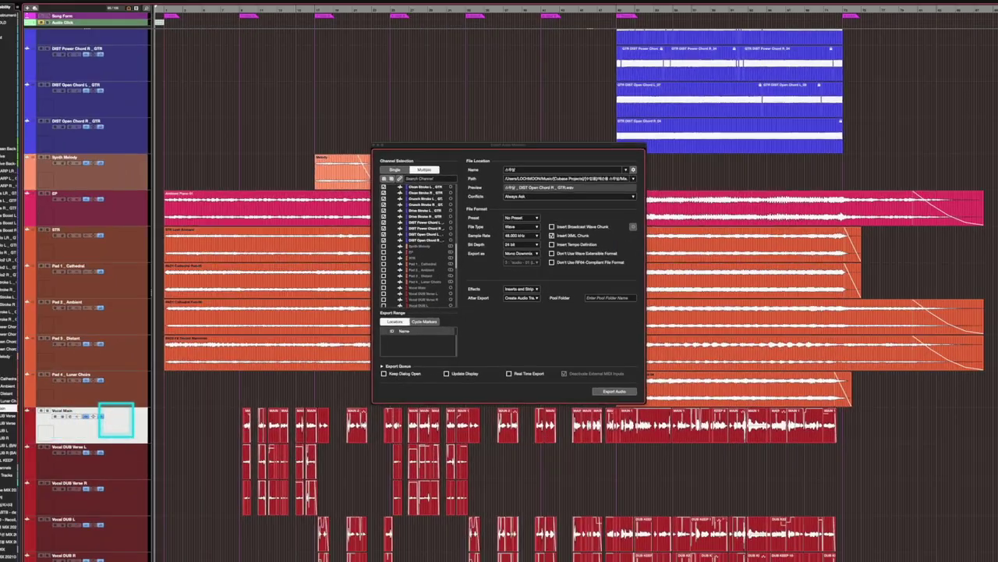
{"action": "left_click", "coordinate": [115, 419]}
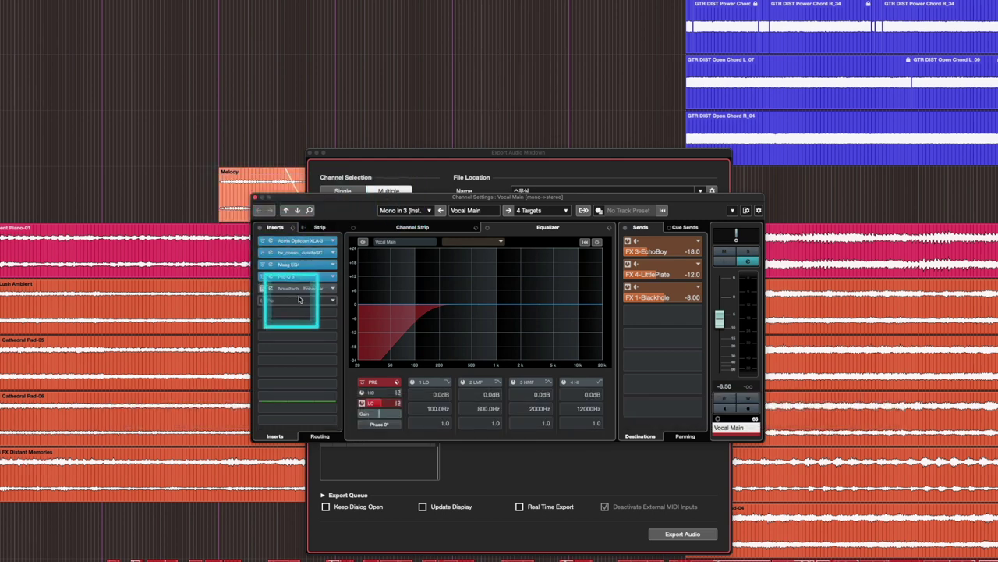
{"action": "left_click", "coordinate": [321, 227]}
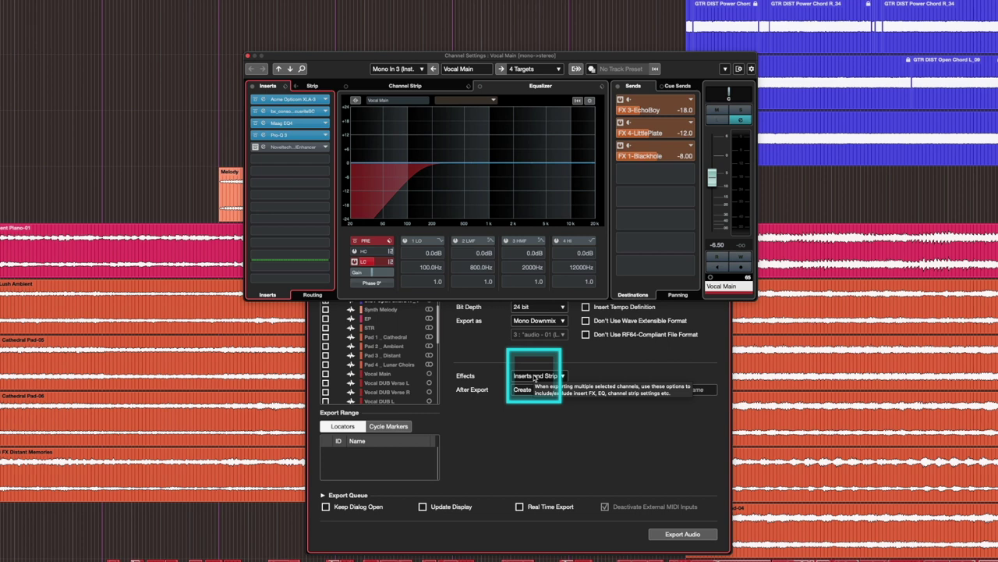
Set the mixdown's Effects option to Disabled (DRY)
{"action": "left_click", "coordinate": [535, 377]}
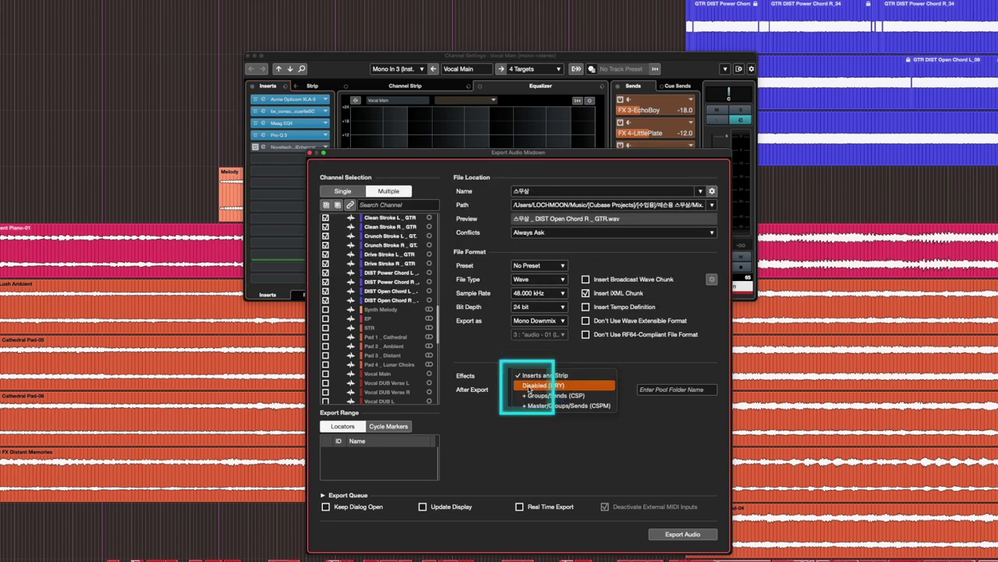
{"action": "key", "text": "Escape"}
{"action": "left_click", "coordinate": [538, 376]}
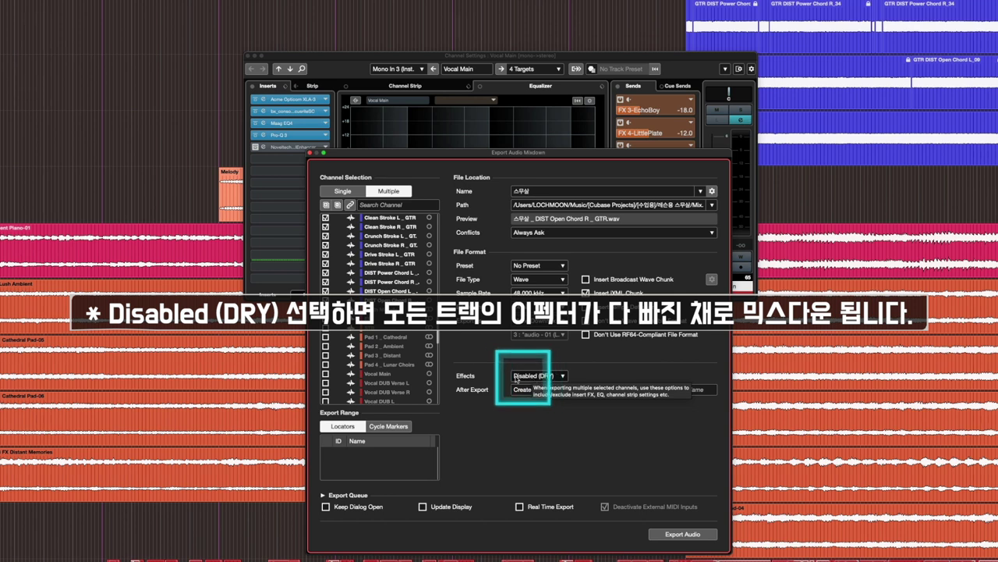
Set Effects to + Groups/Sends (CSP) and bring the Vocal Main channel settings forward to examine its sends
{"action": "left_click", "coordinate": [528, 378]}
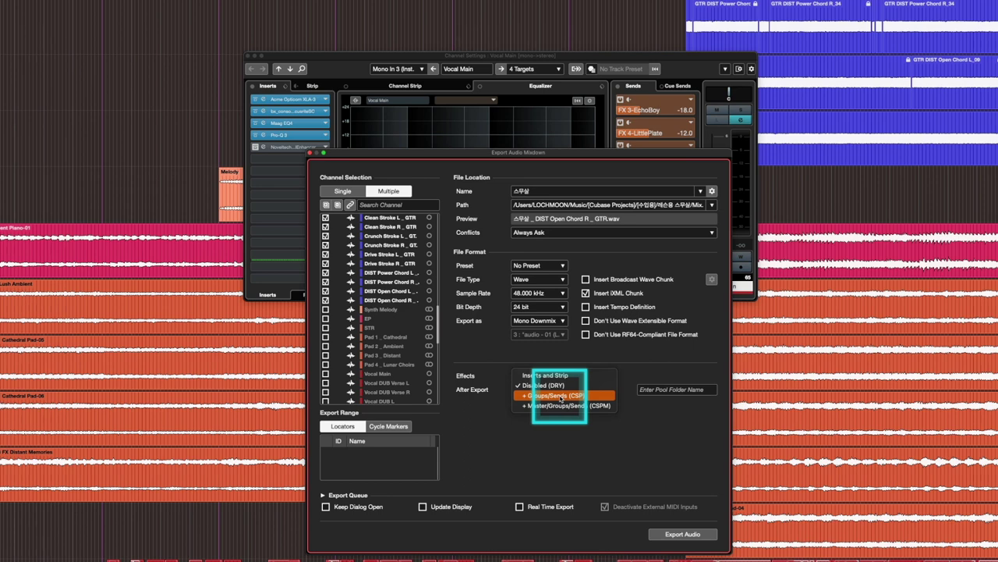
{"action": "left_click", "coordinate": [560, 396]}
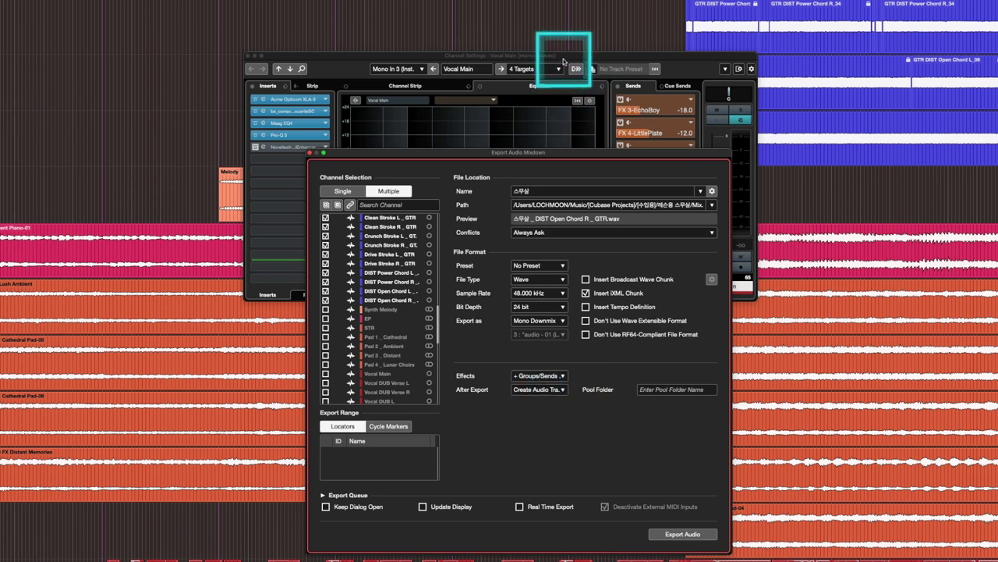
{"action": "left_click", "coordinate": [564, 58]}
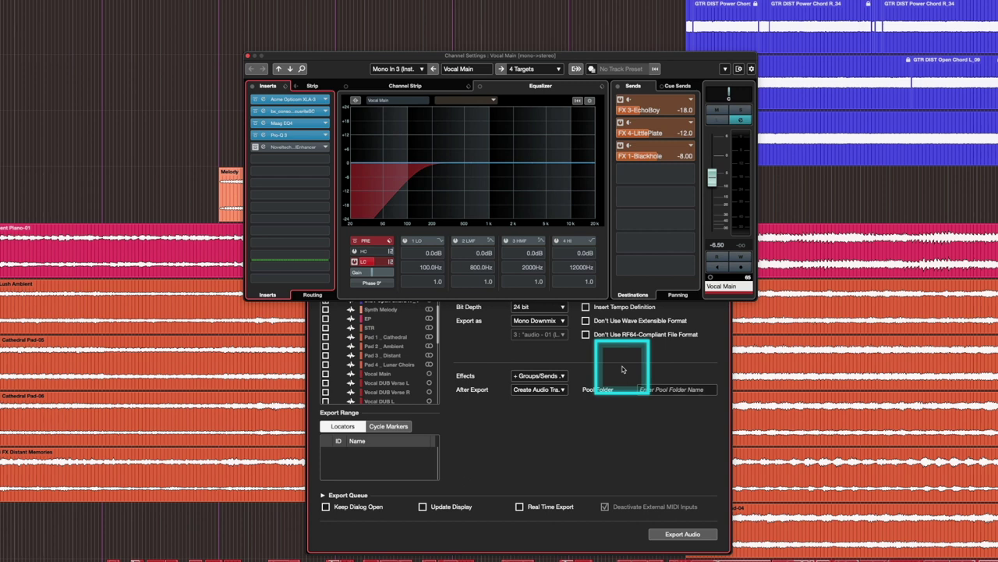
Review the + Master/Groups/Sends (CSPM) option and set Effects back to Disabled (DRY)
{"action": "left_click", "coordinate": [537, 375]}
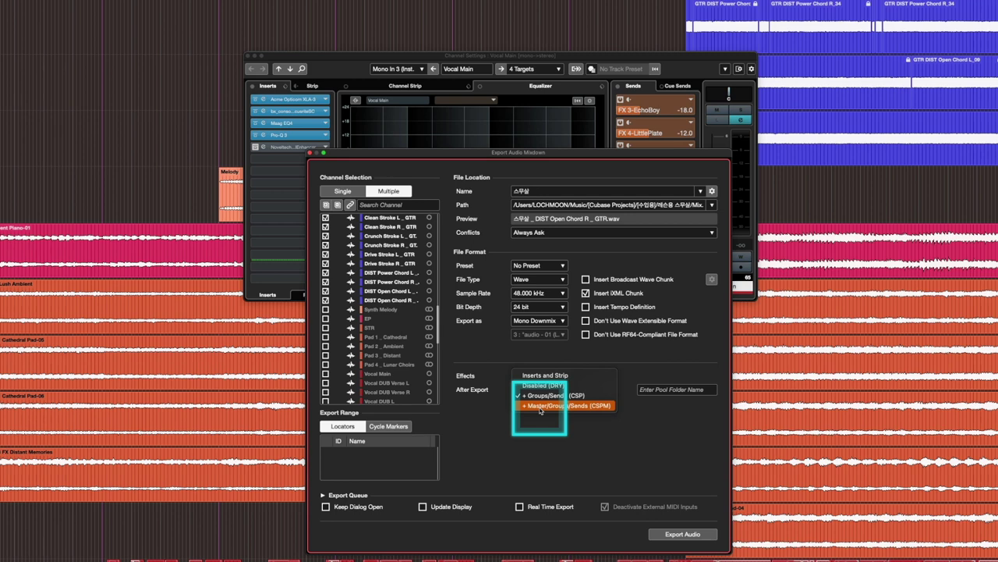
{"action": "left_click", "coordinate": [541, 408]}
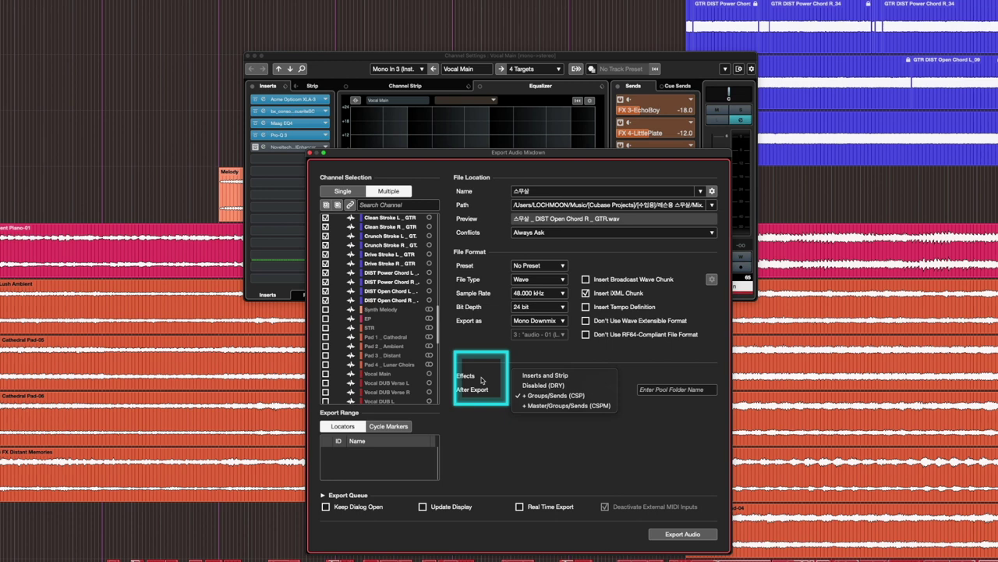
{"action": "left_click", "coordinate": [544, 385]}
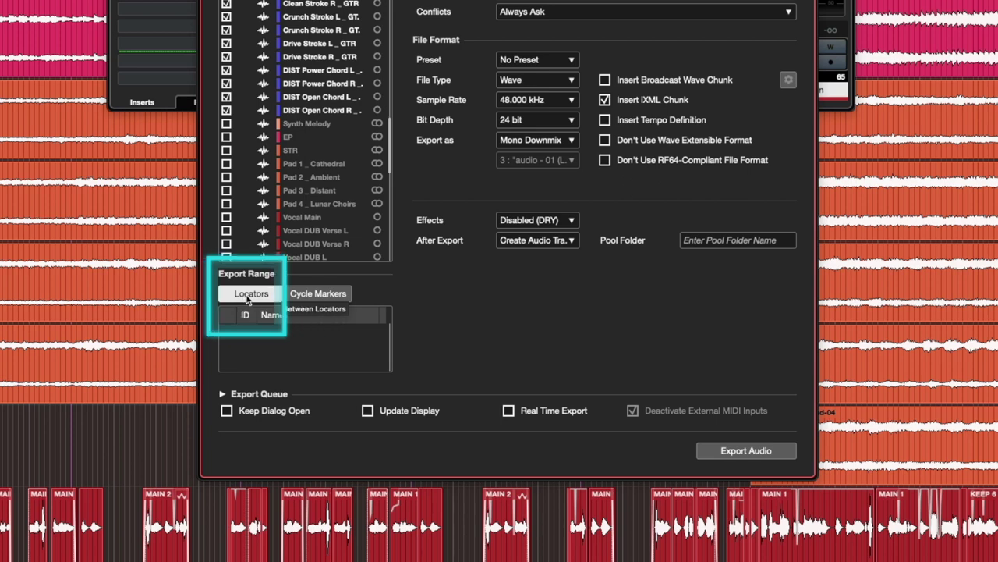
Compare the Cycle Markers and Locators export ranges, ending on Locators, and expand the Export Queue
{"action": "left_click", "coordinate": [326, 300]}
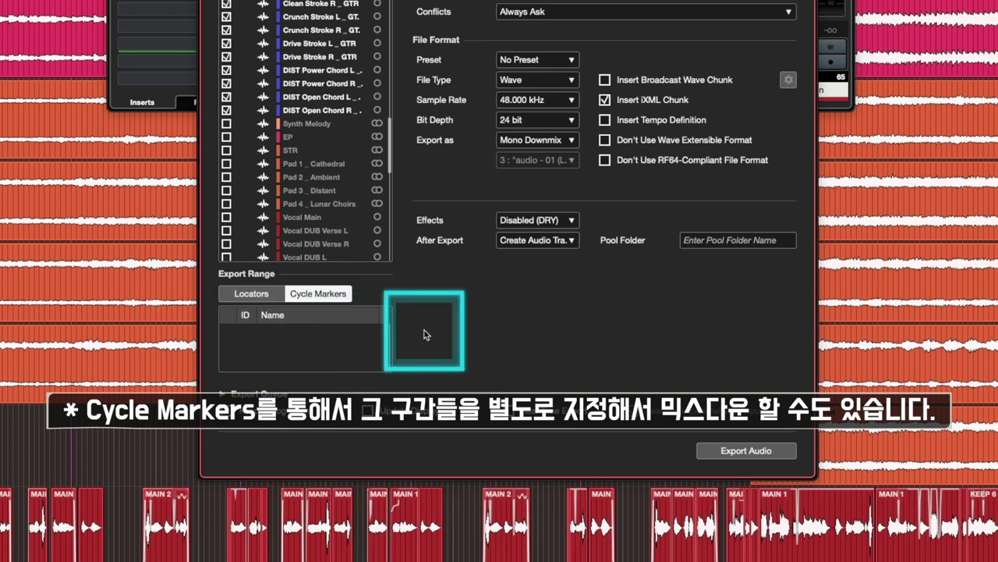
{"action": "left_click", "coordinate": [250, 297]}
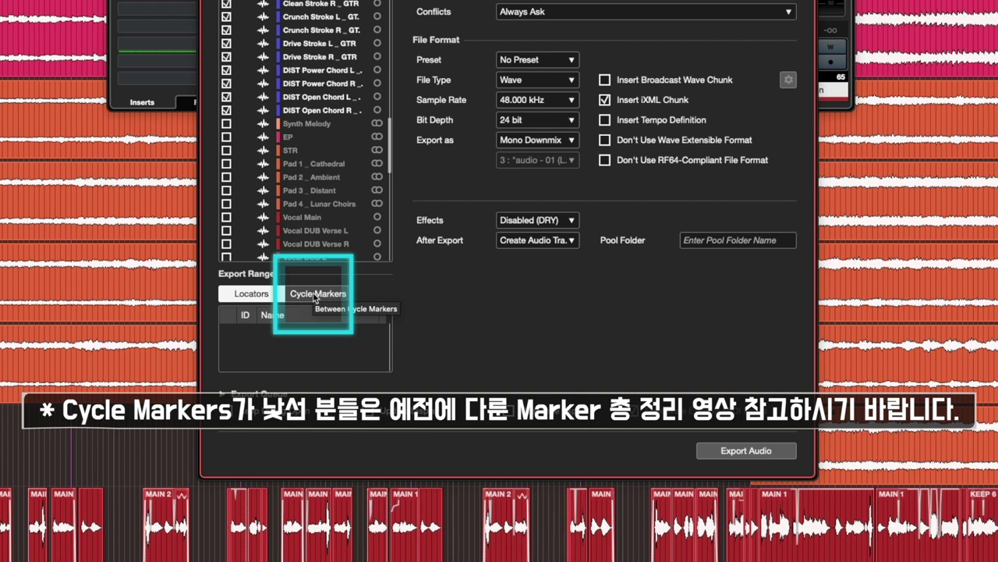
{"action": "left_click", "coordinate": [265, 394]}
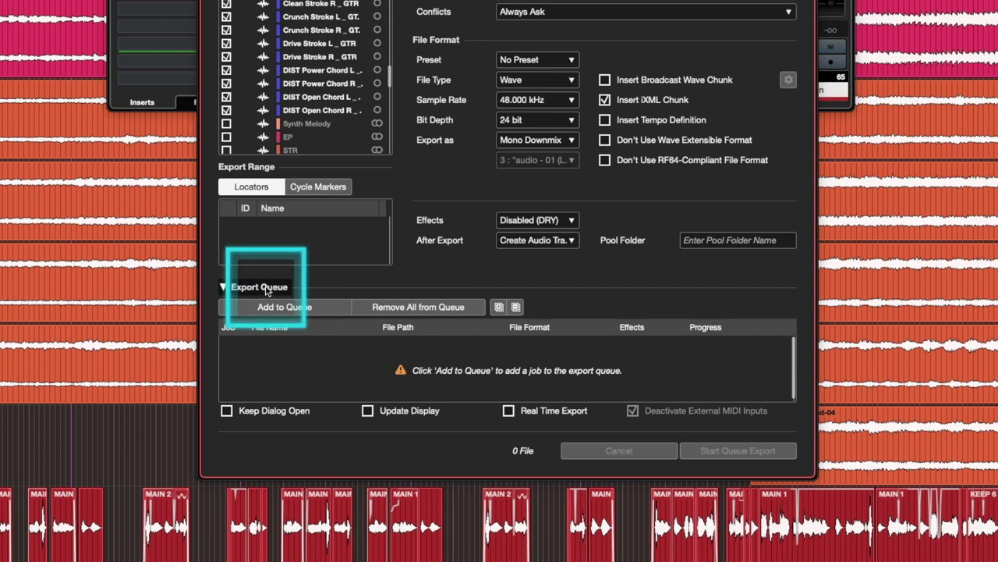